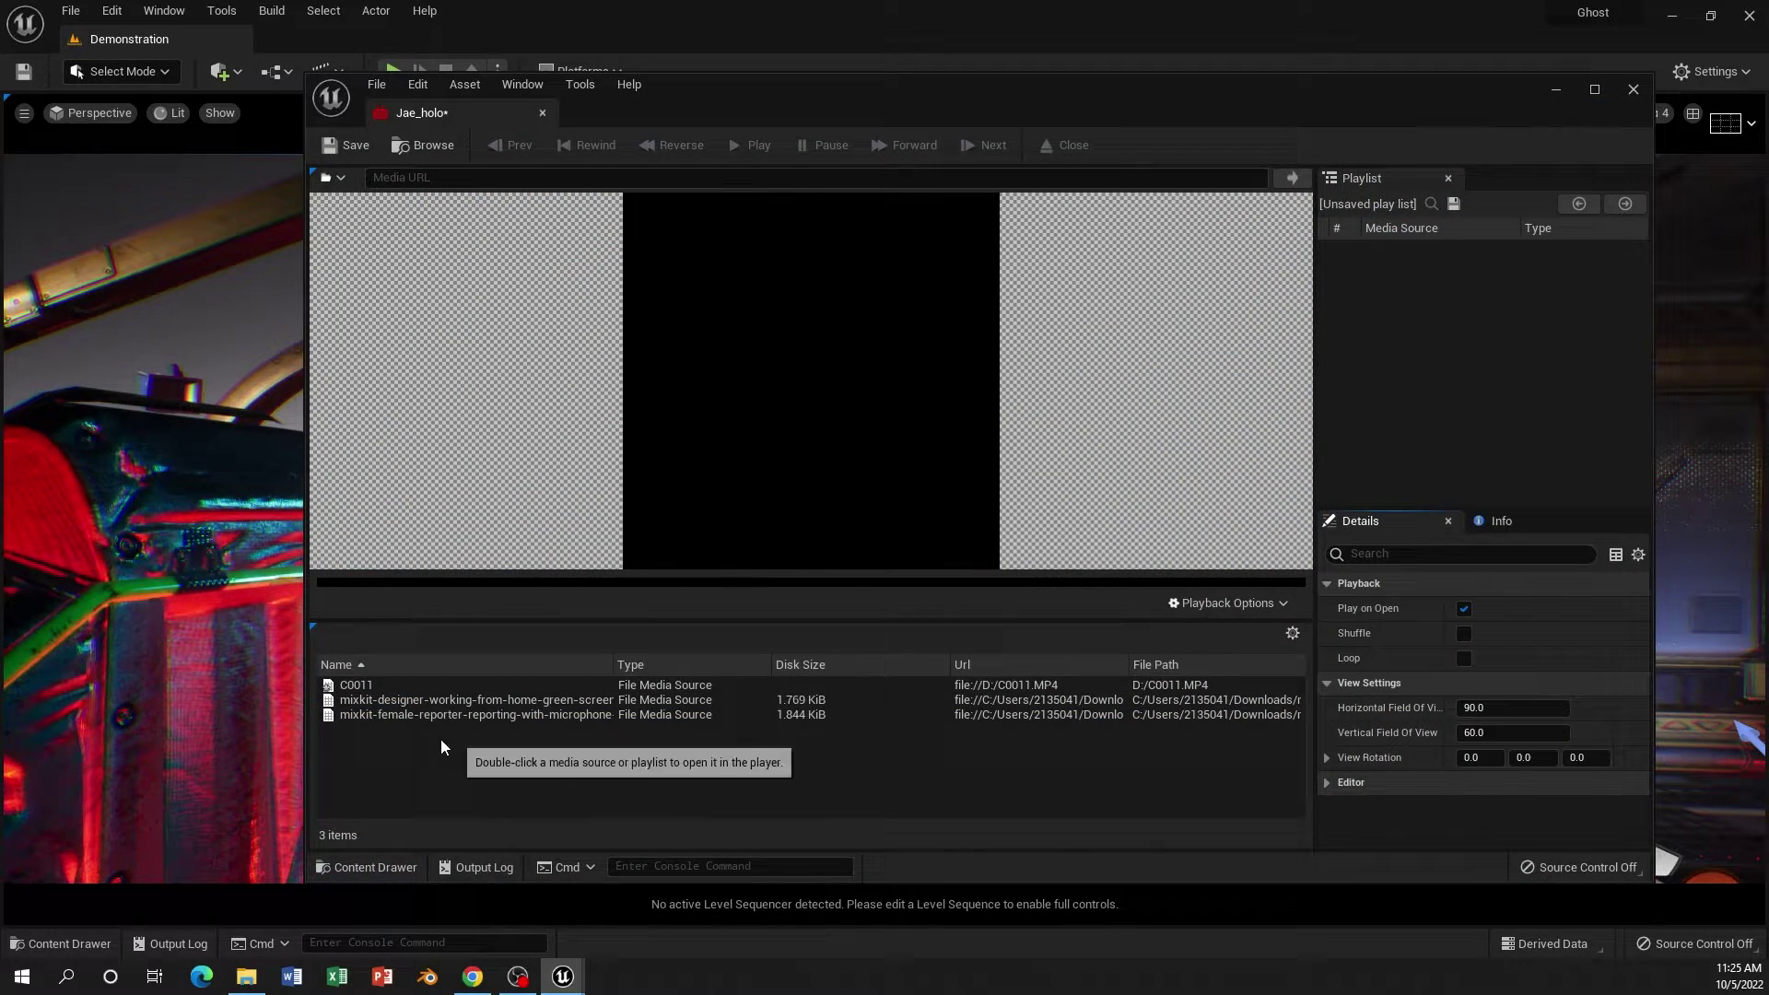
Step: Play green-screen clip C0011 in the Jae_holo Media Player, then close the player window
left_click(352, 685)
double_click(353, 685)
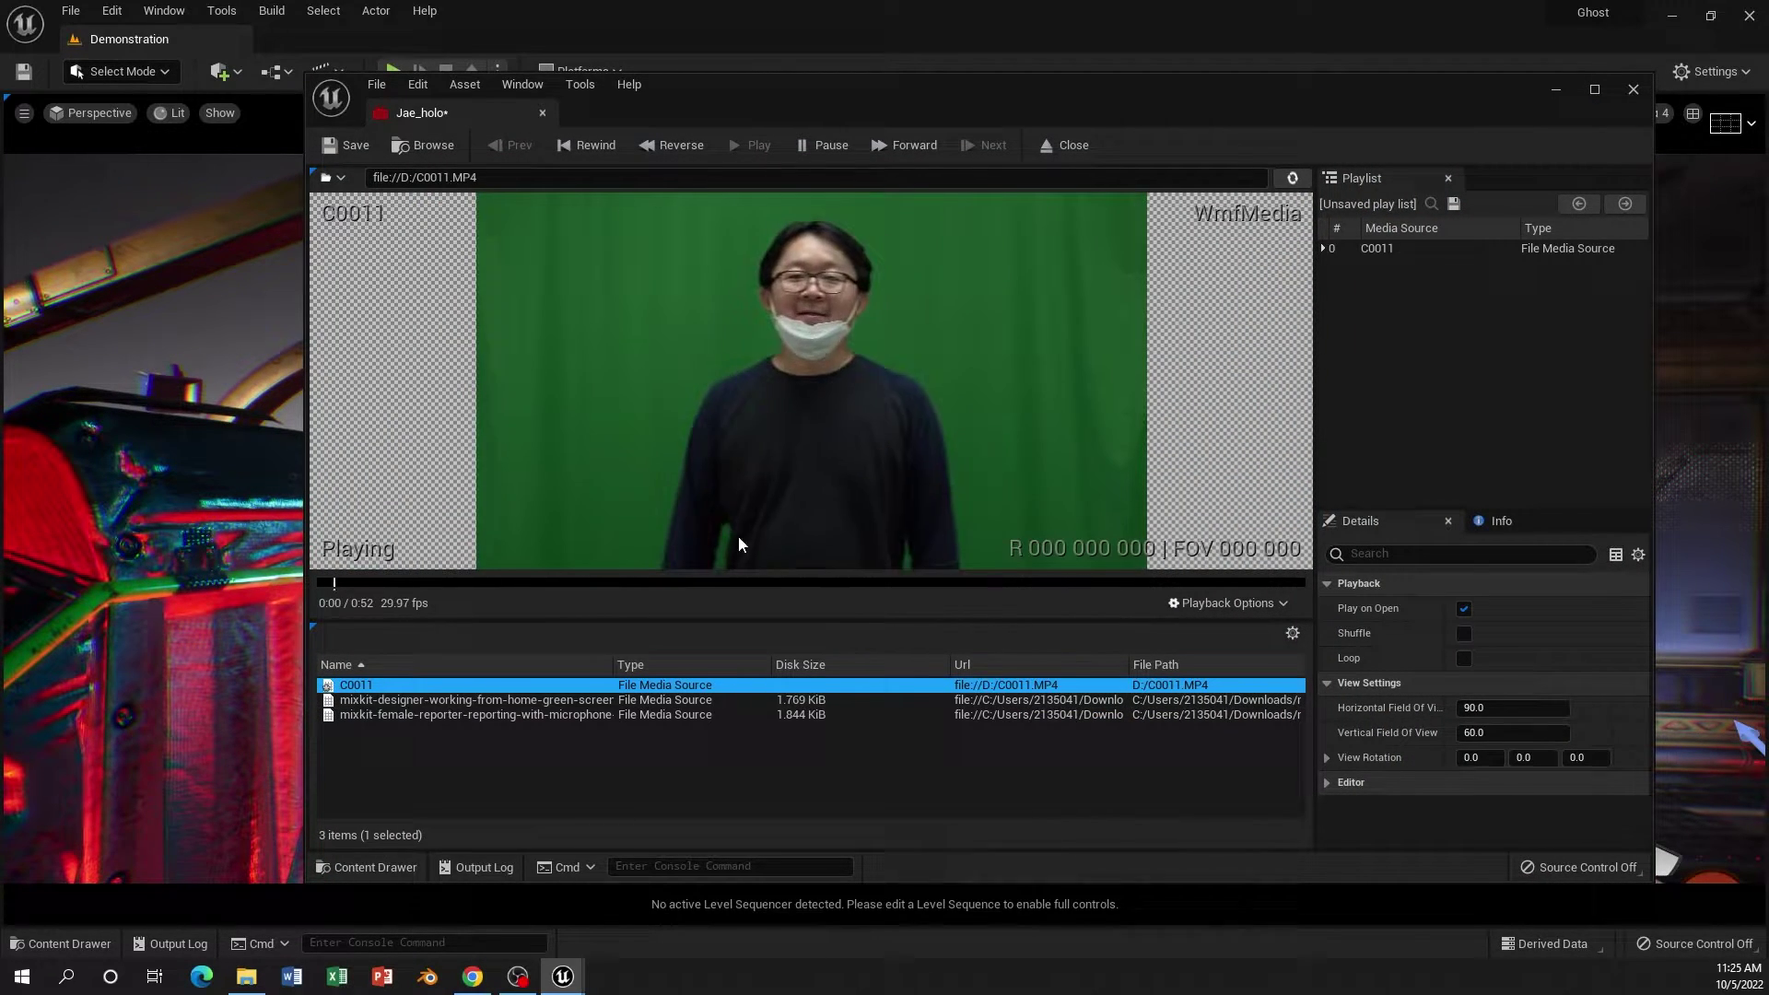
left_click(1554, 90)
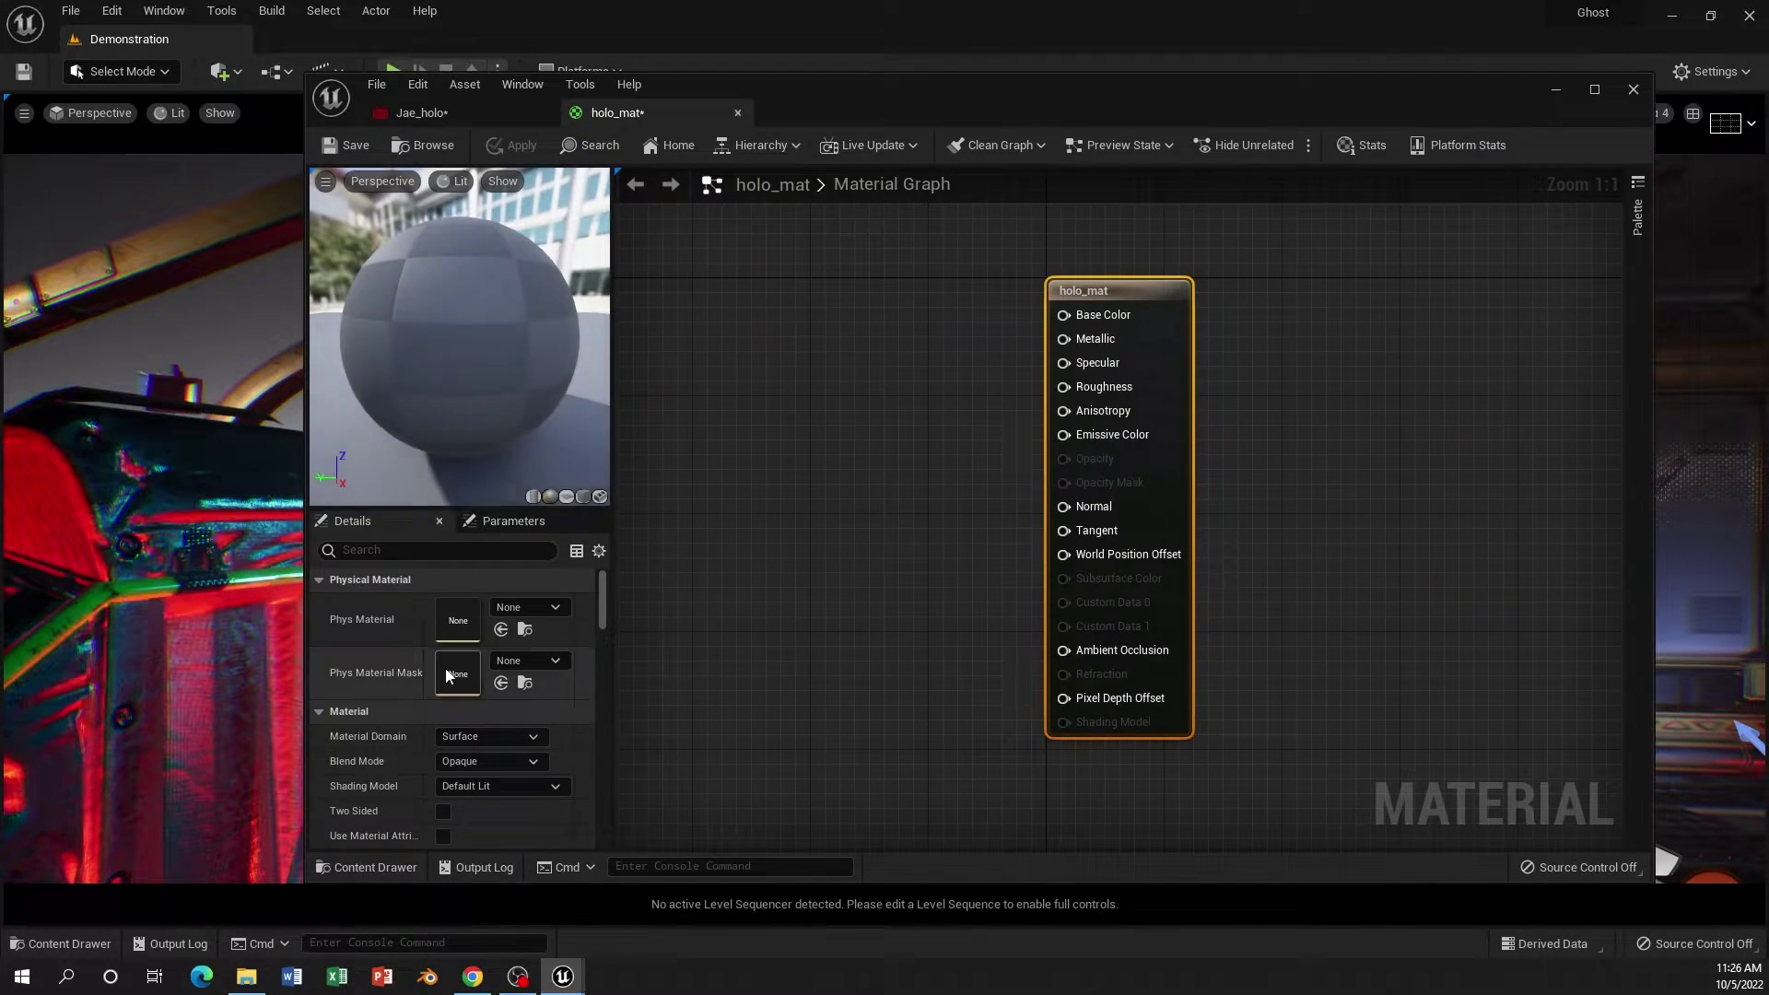
Step: Set holo_mat's Blend Mode to Masked and Shading Model to Unlit
left_click(491, 761)
left_click(462, 796)
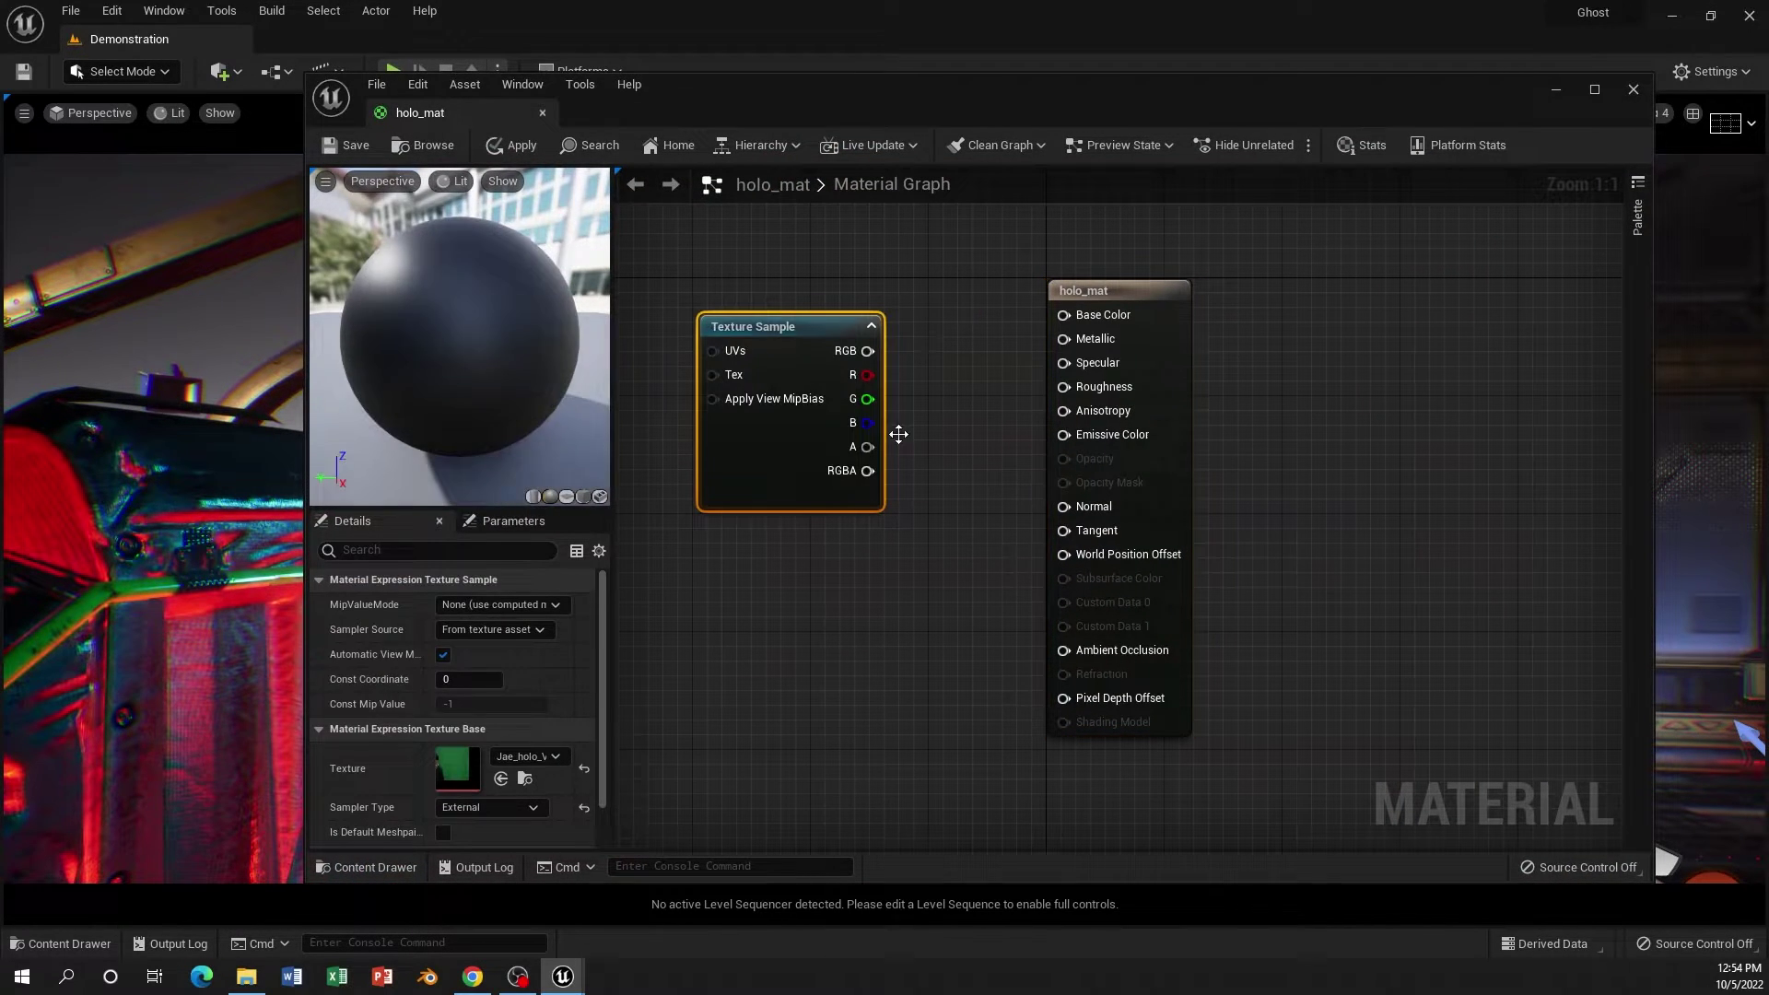
left_click(488, 762)
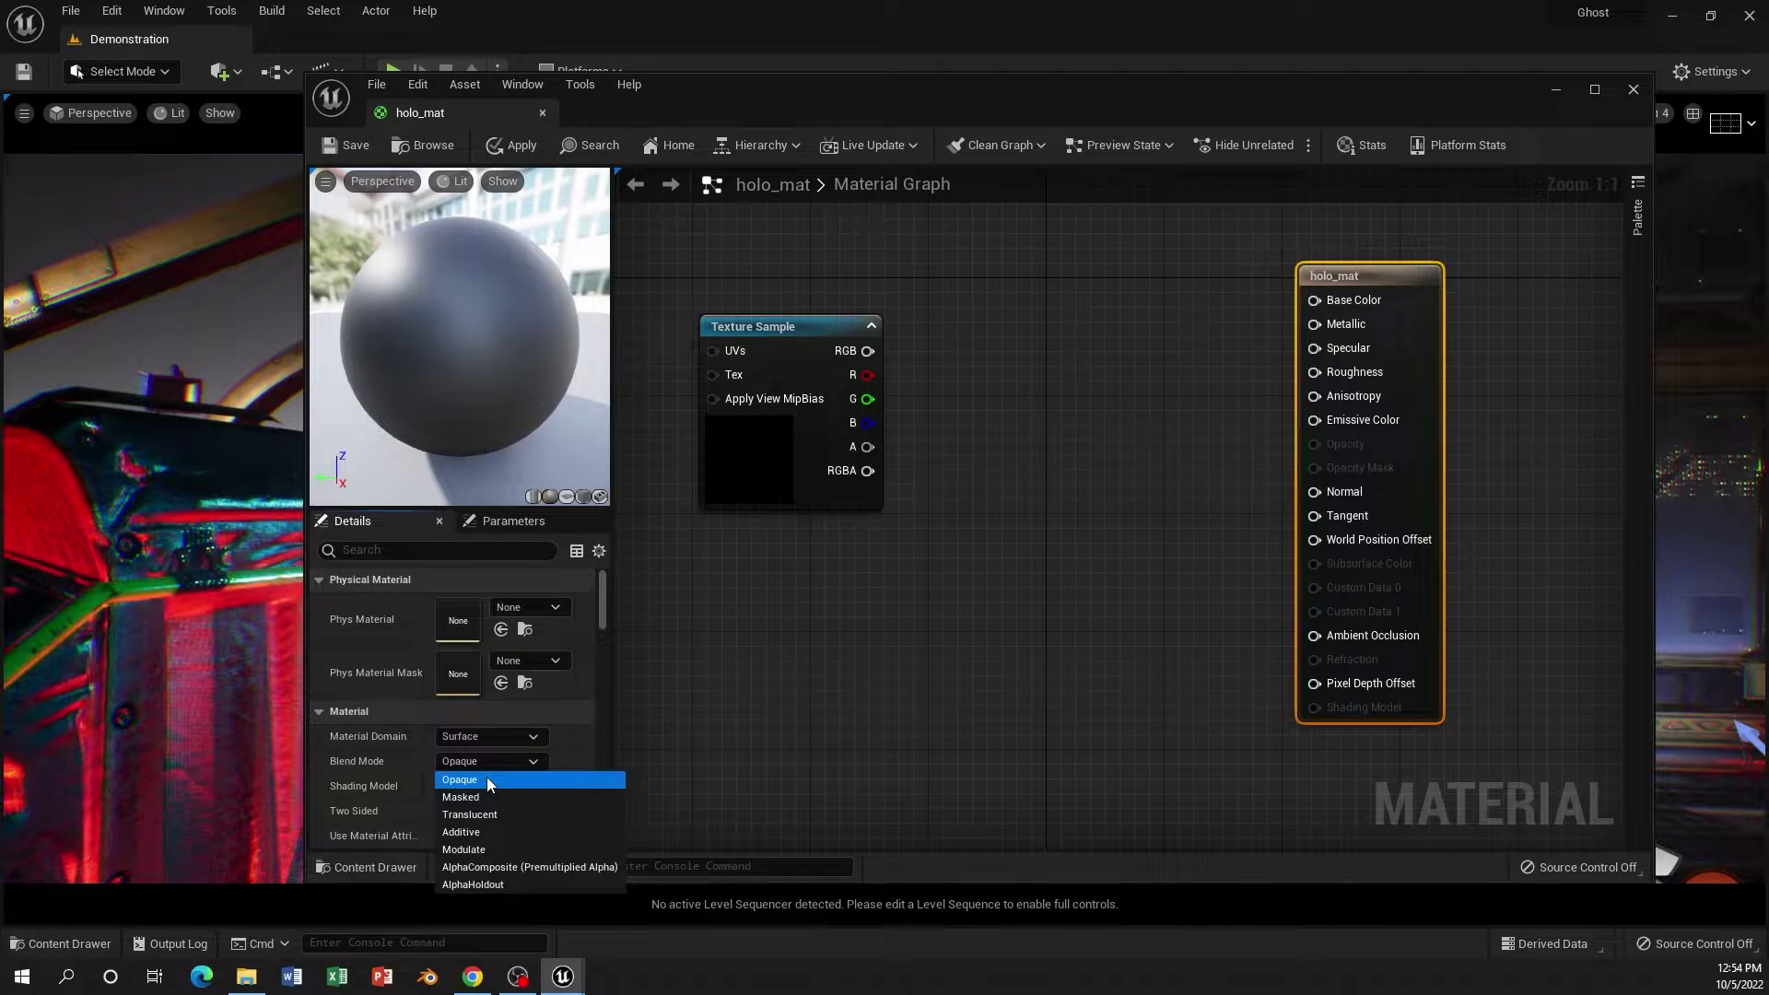
left_click(470, 797)
left_click(482, 561)
Step: Add an MF_Chromakeyer node feeding Emissive Color and Opacity Mask
right_click(968, 339)
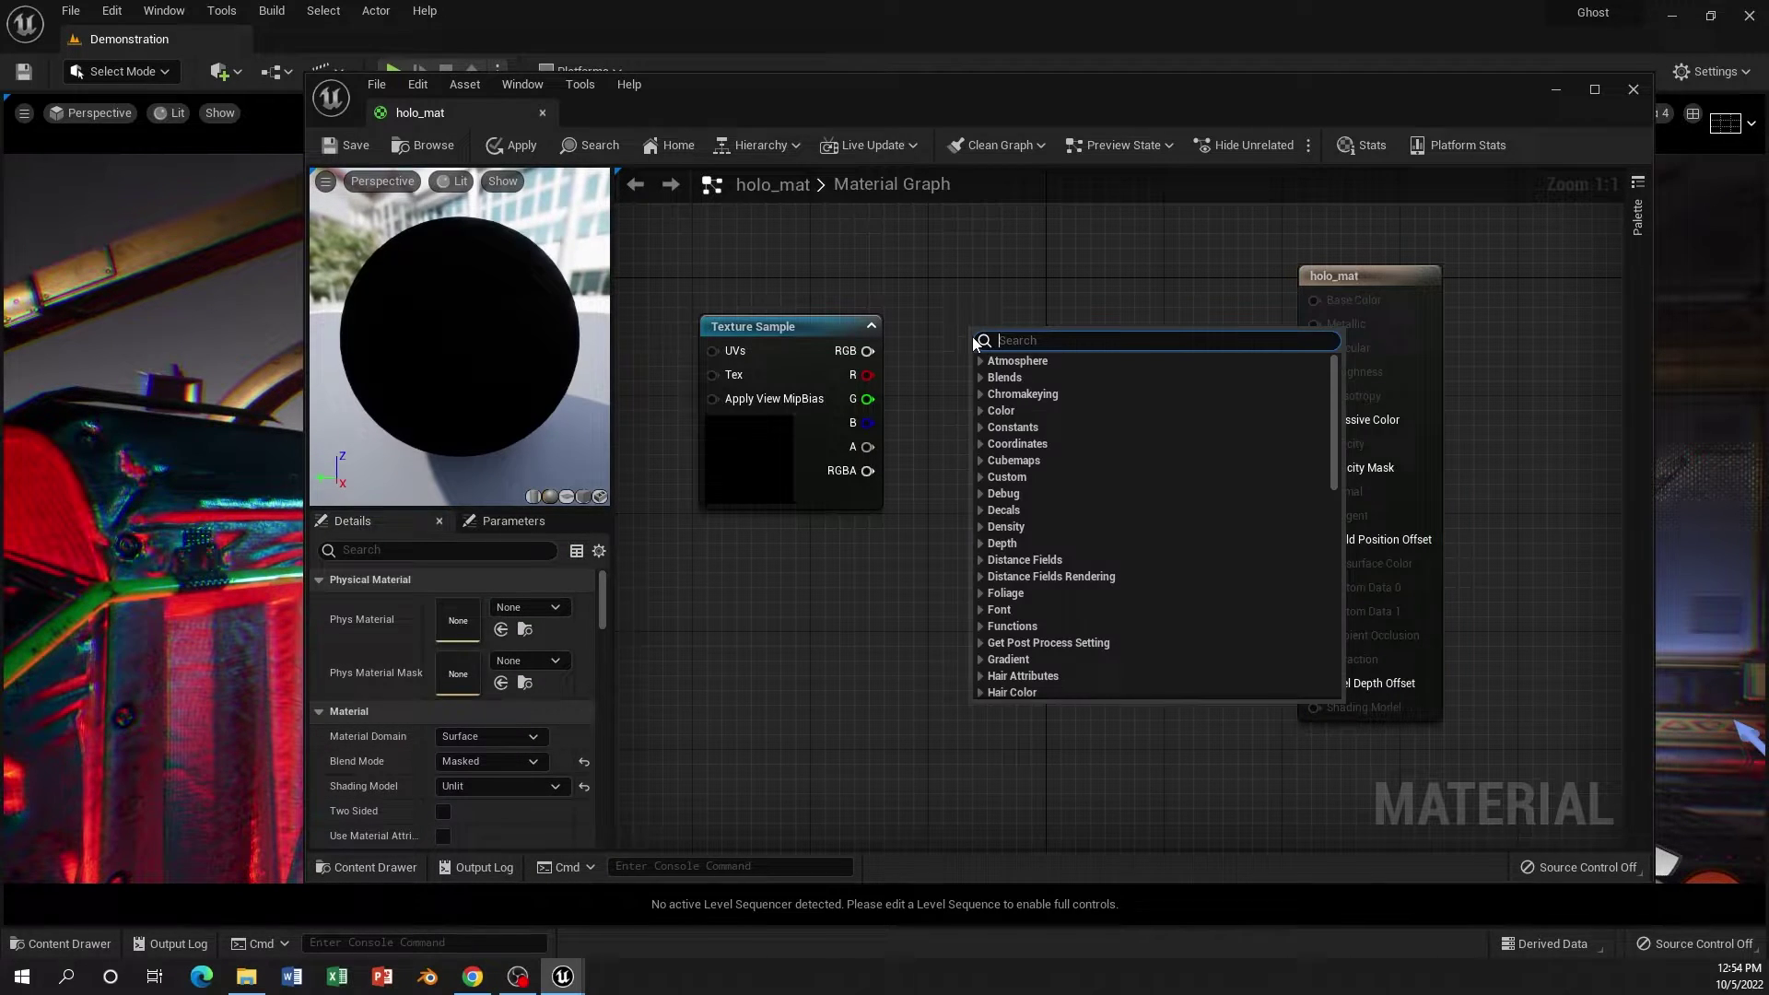
type("chr")
left_click(1023, 386)
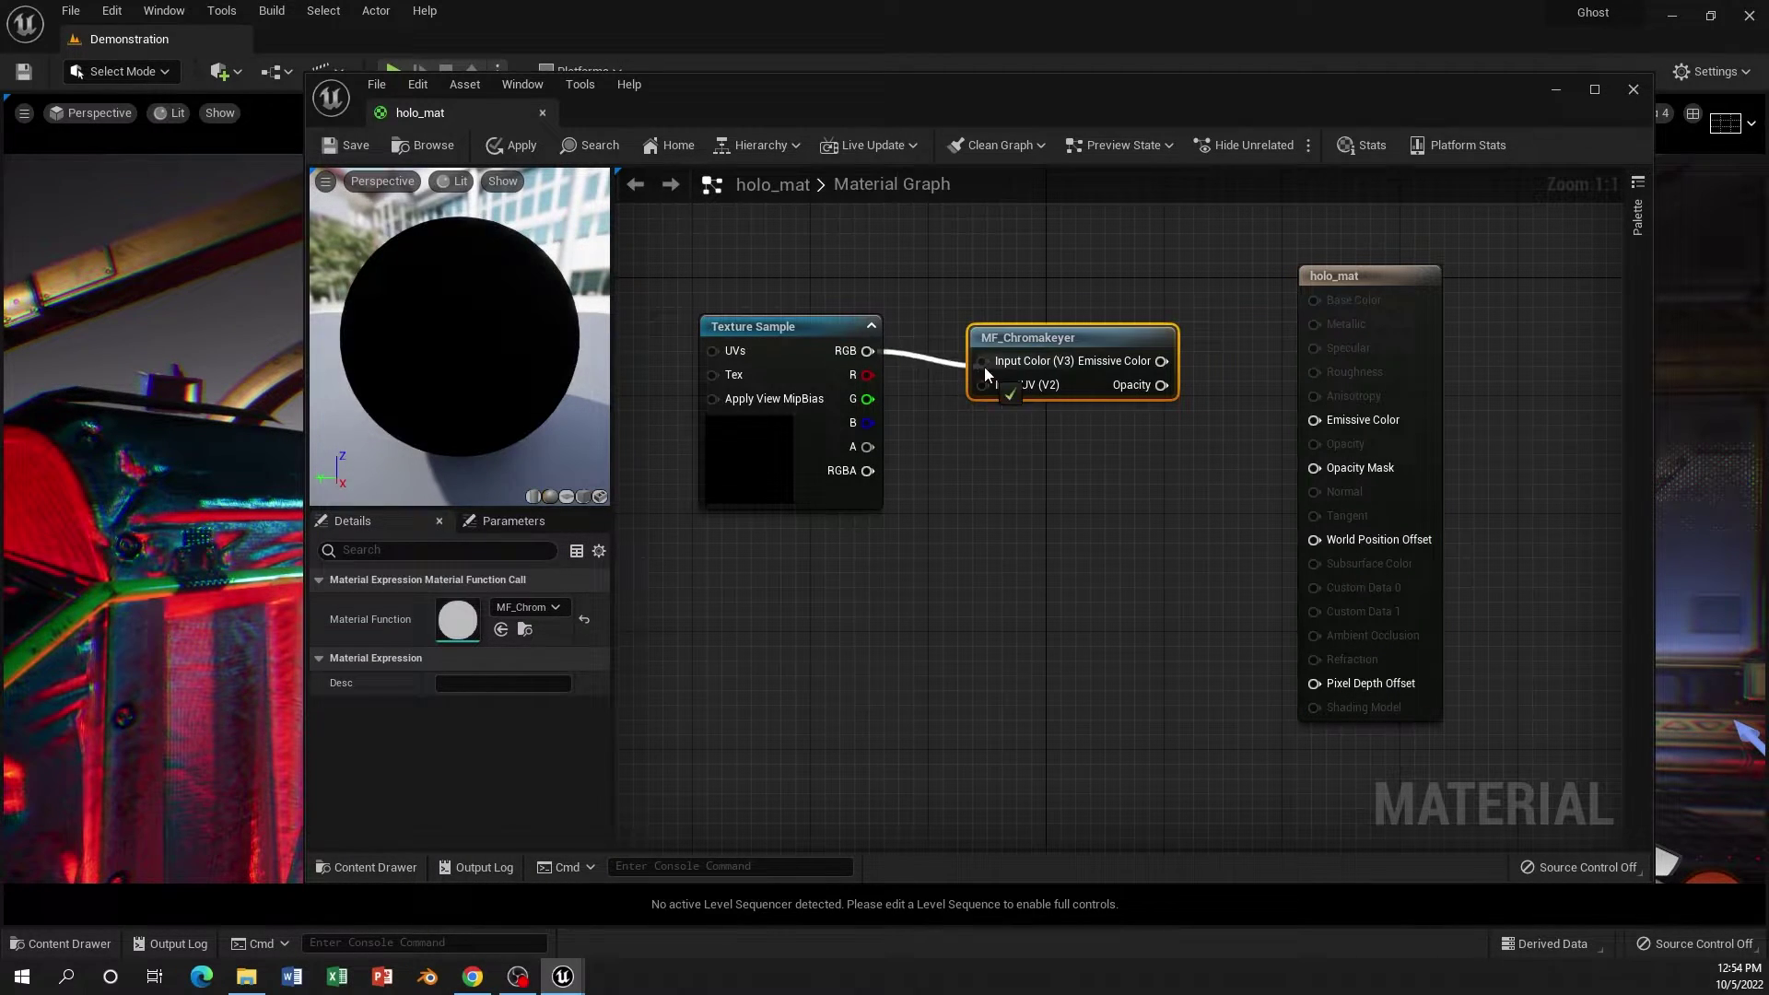
mouse_move(1161, 385)
left_mouse_down()
mouse_move(1315, 467)
mouse_move(1315, 419)
left_mouse_up()
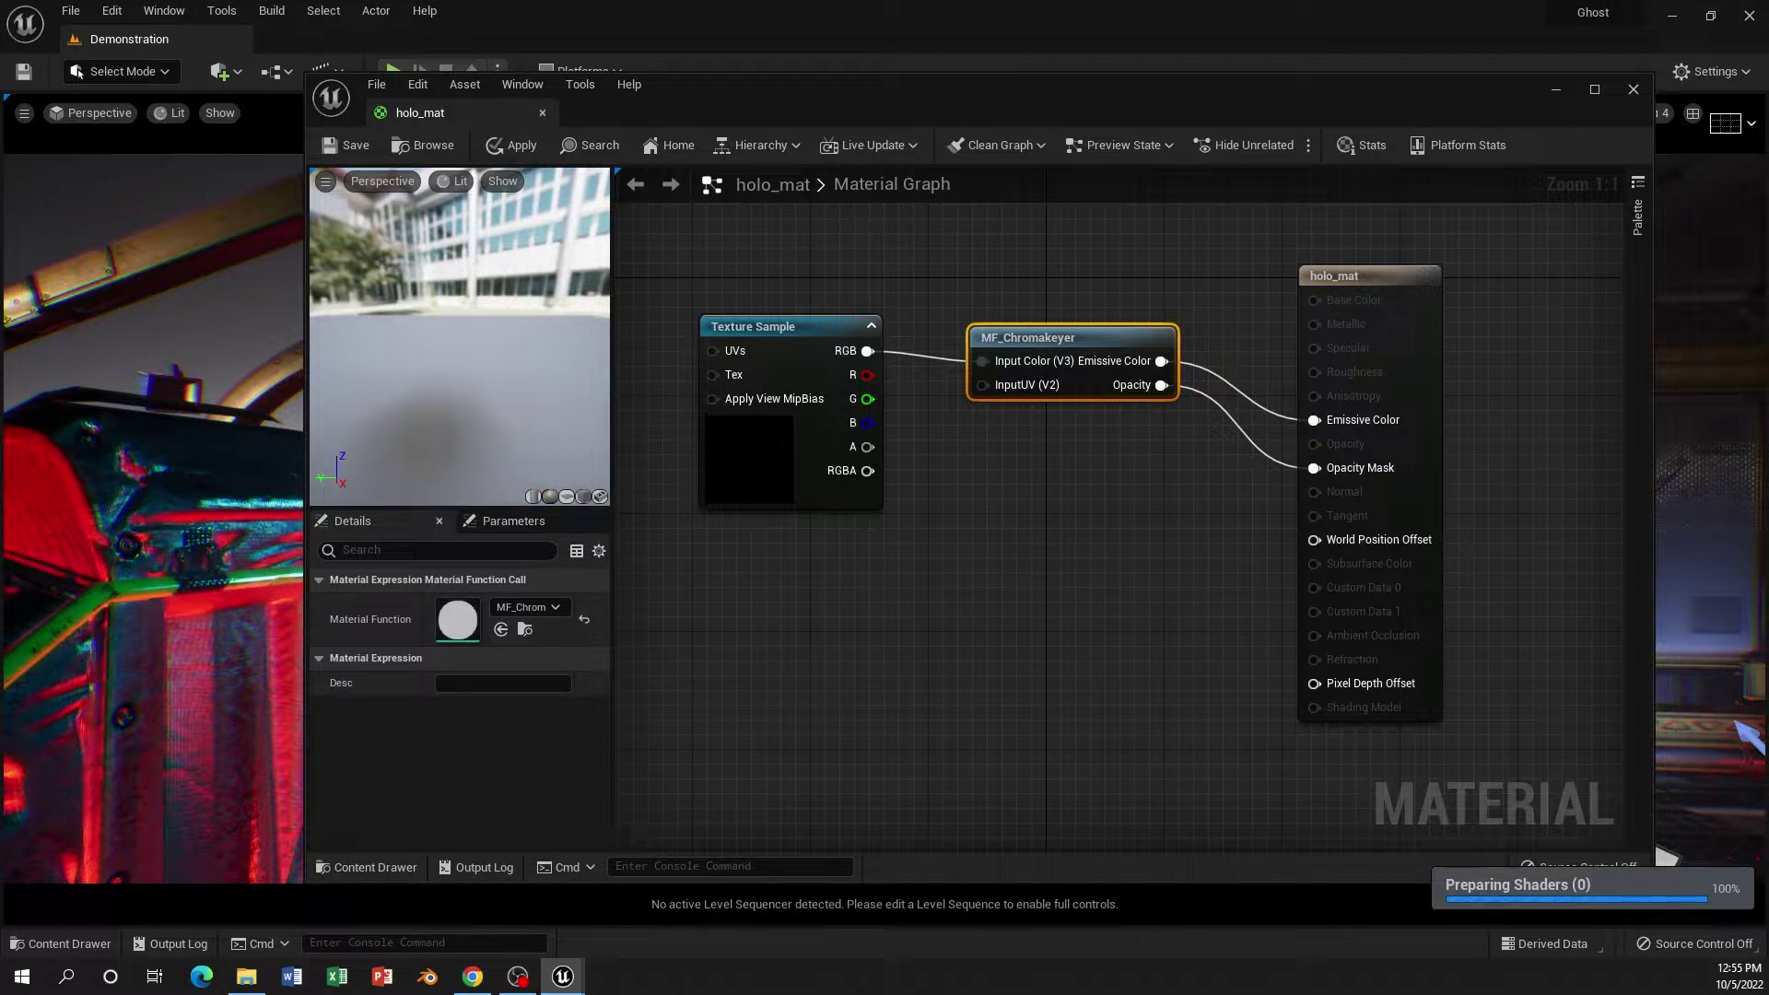
Step: Set the chromakey Key Color to a colour sampled from the green-screen video
double_click(753, 456)
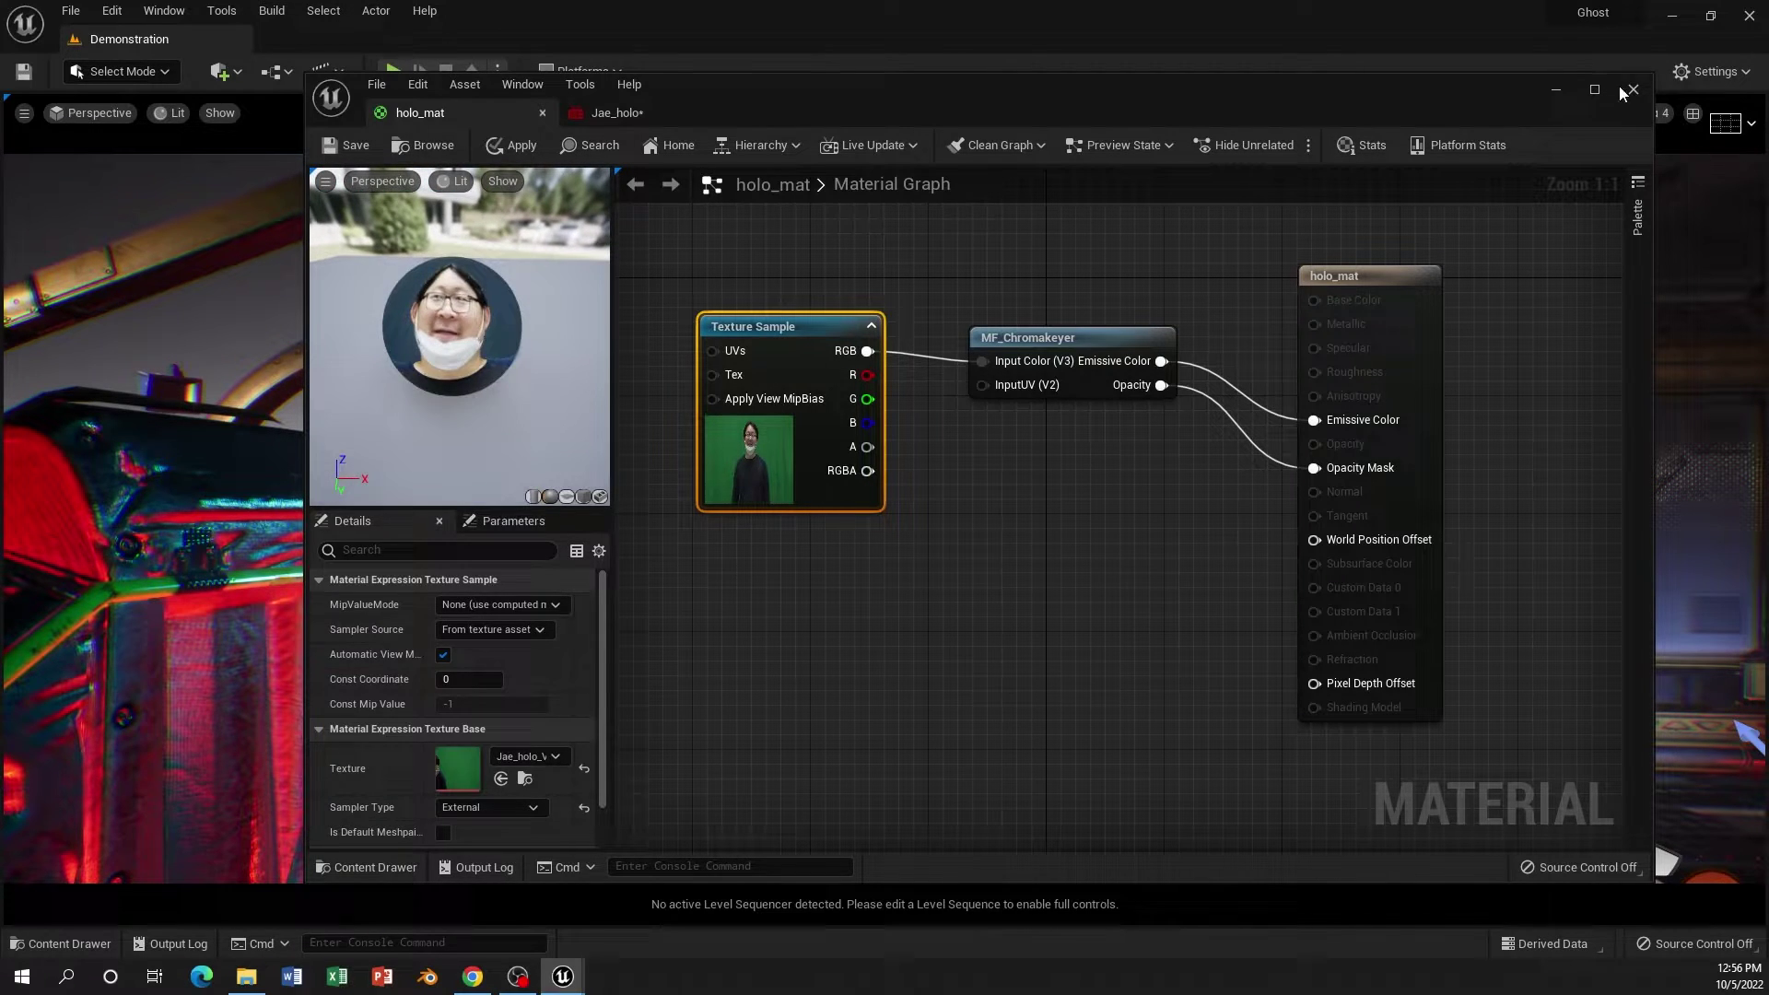
left_click(416, 601)
left_click(792, 650)
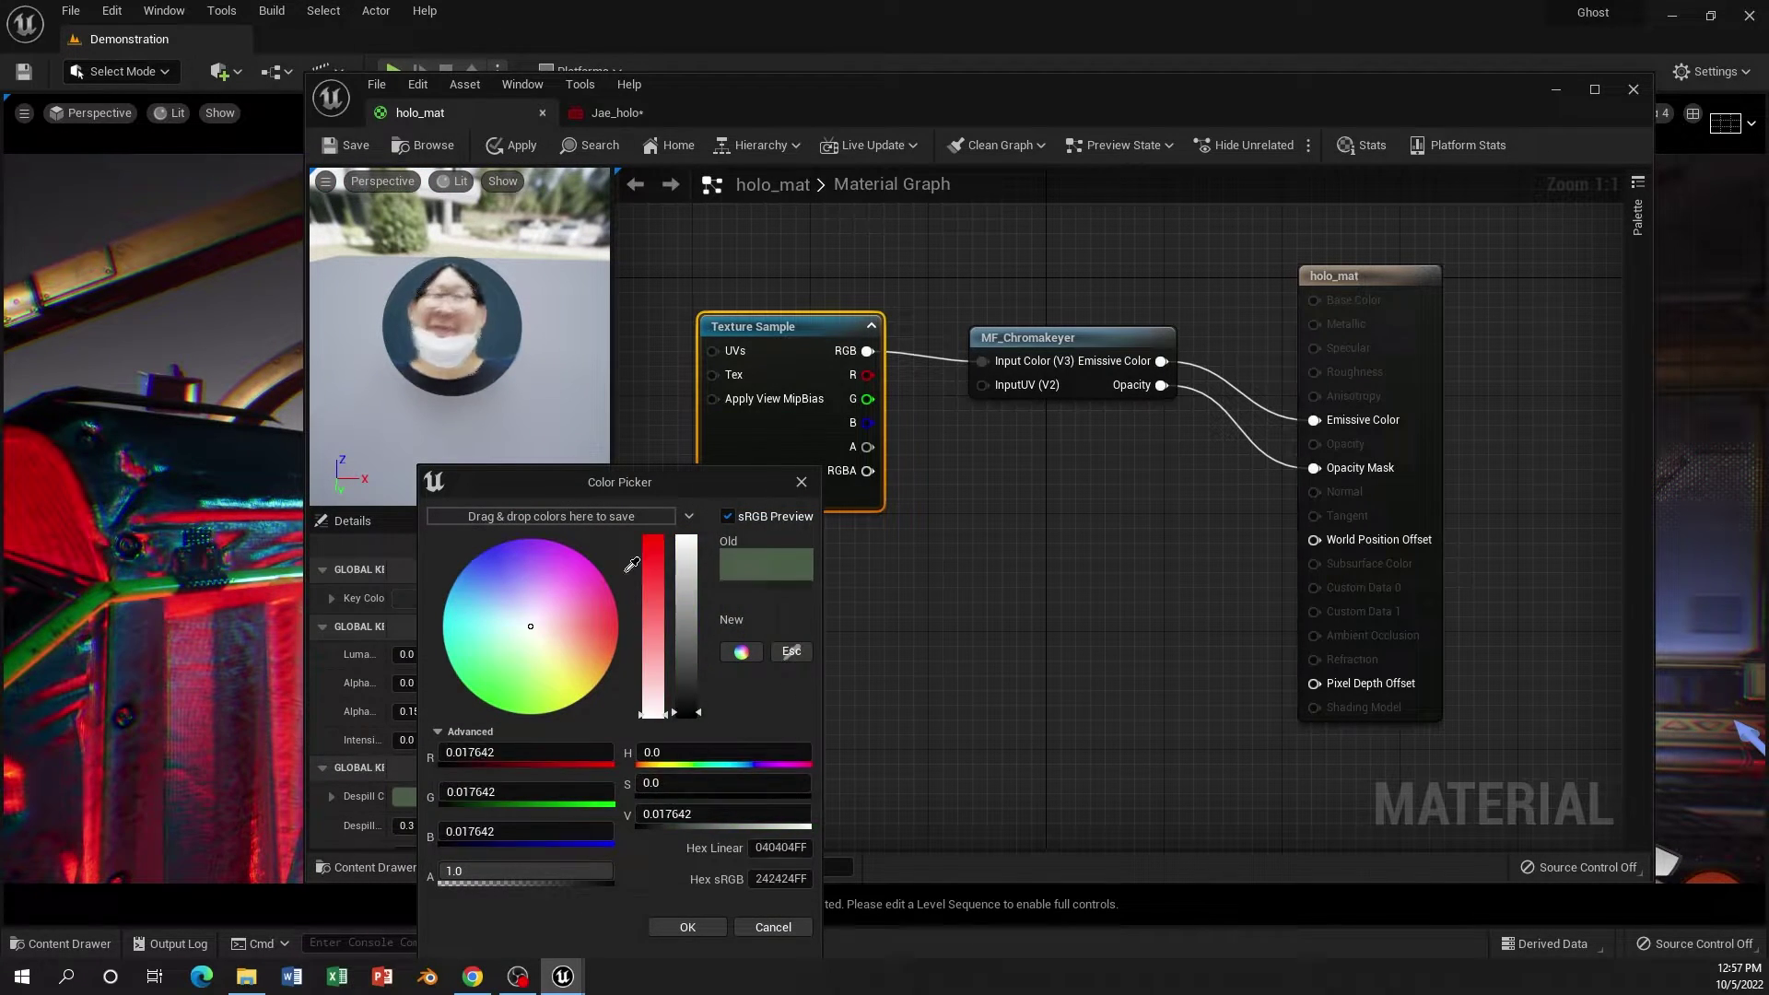
left_click(687, 927)
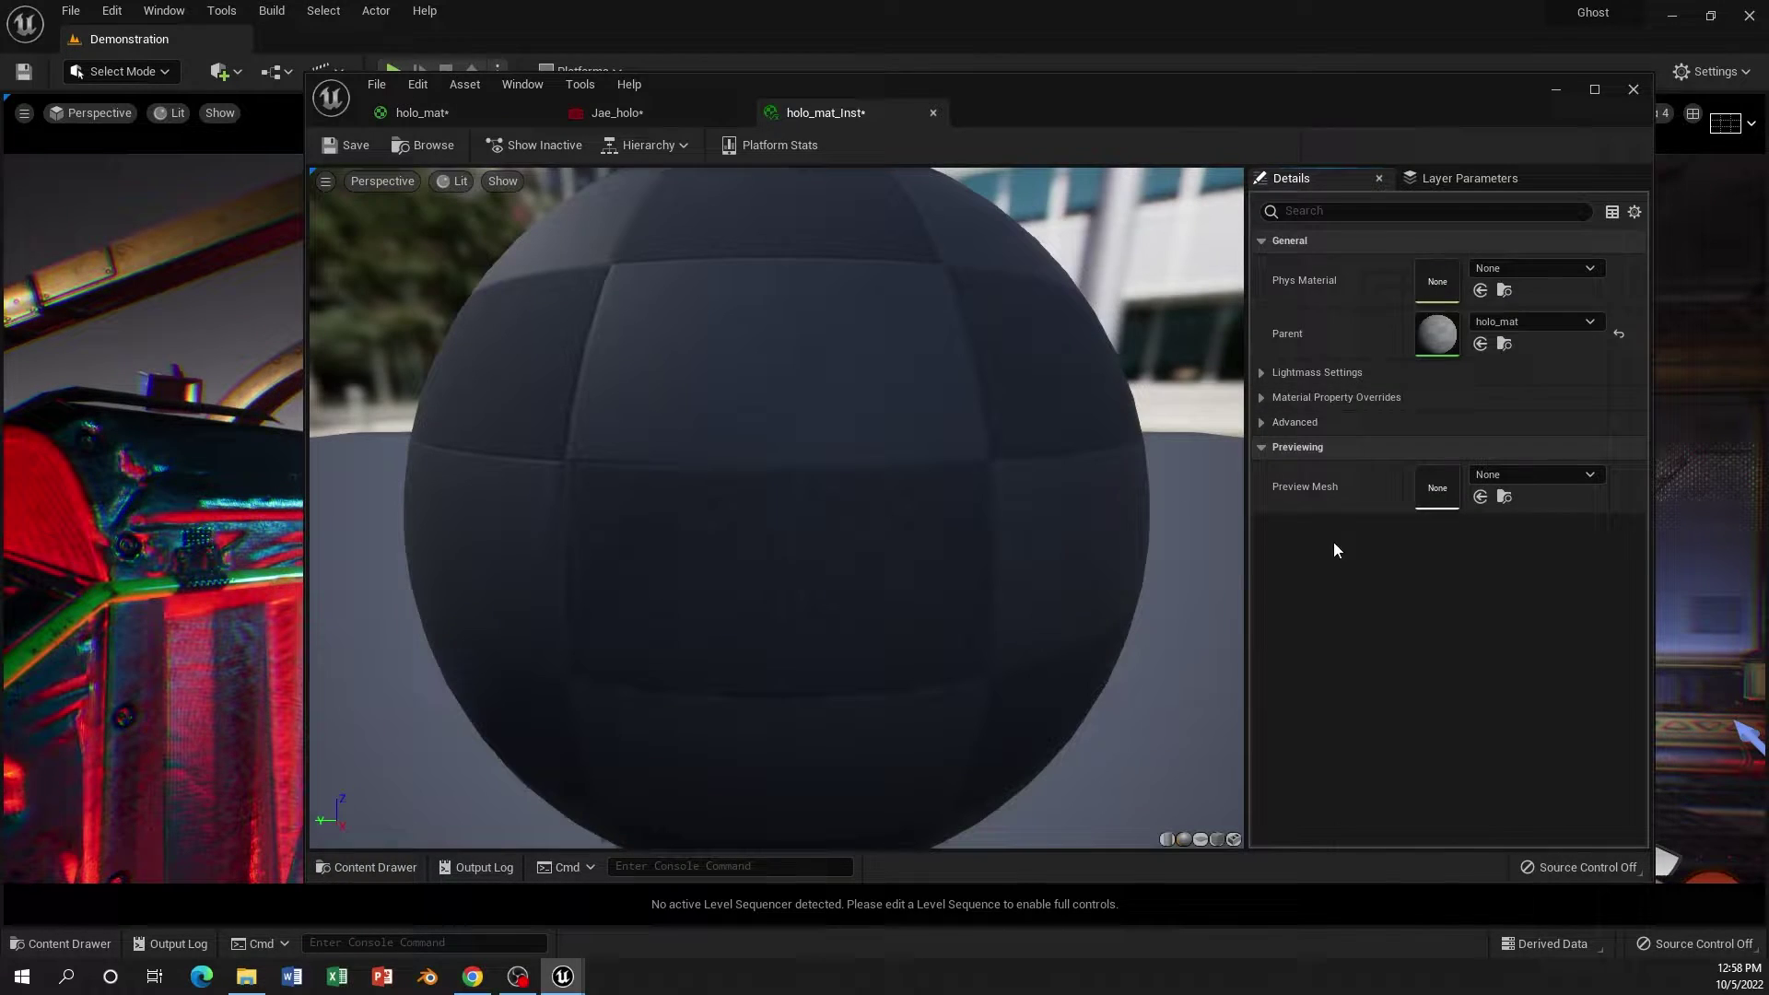
Step: Zoom out the material instance preview, then bring up the Plugins browser from the Edit menu
left_click(1468, 178)
left_click(1291, 177)
scroll(758, 440, "down", 3)
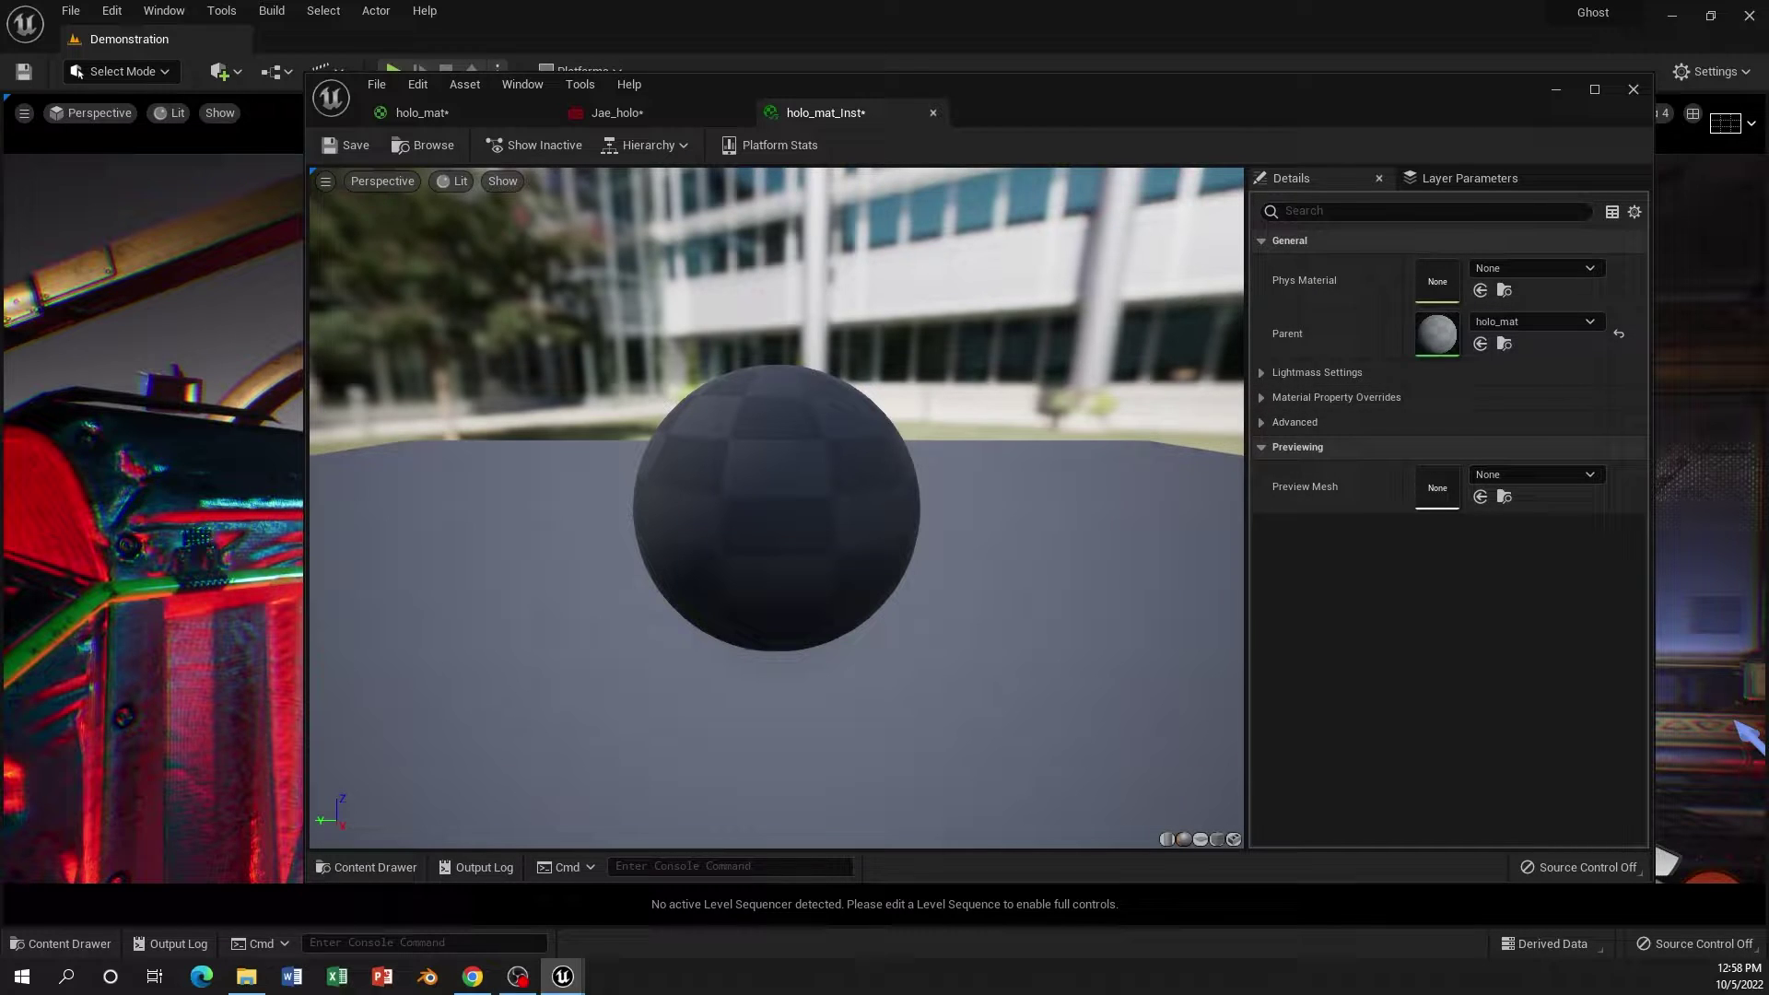
left_click(70, 10)
left_click(159, 219)
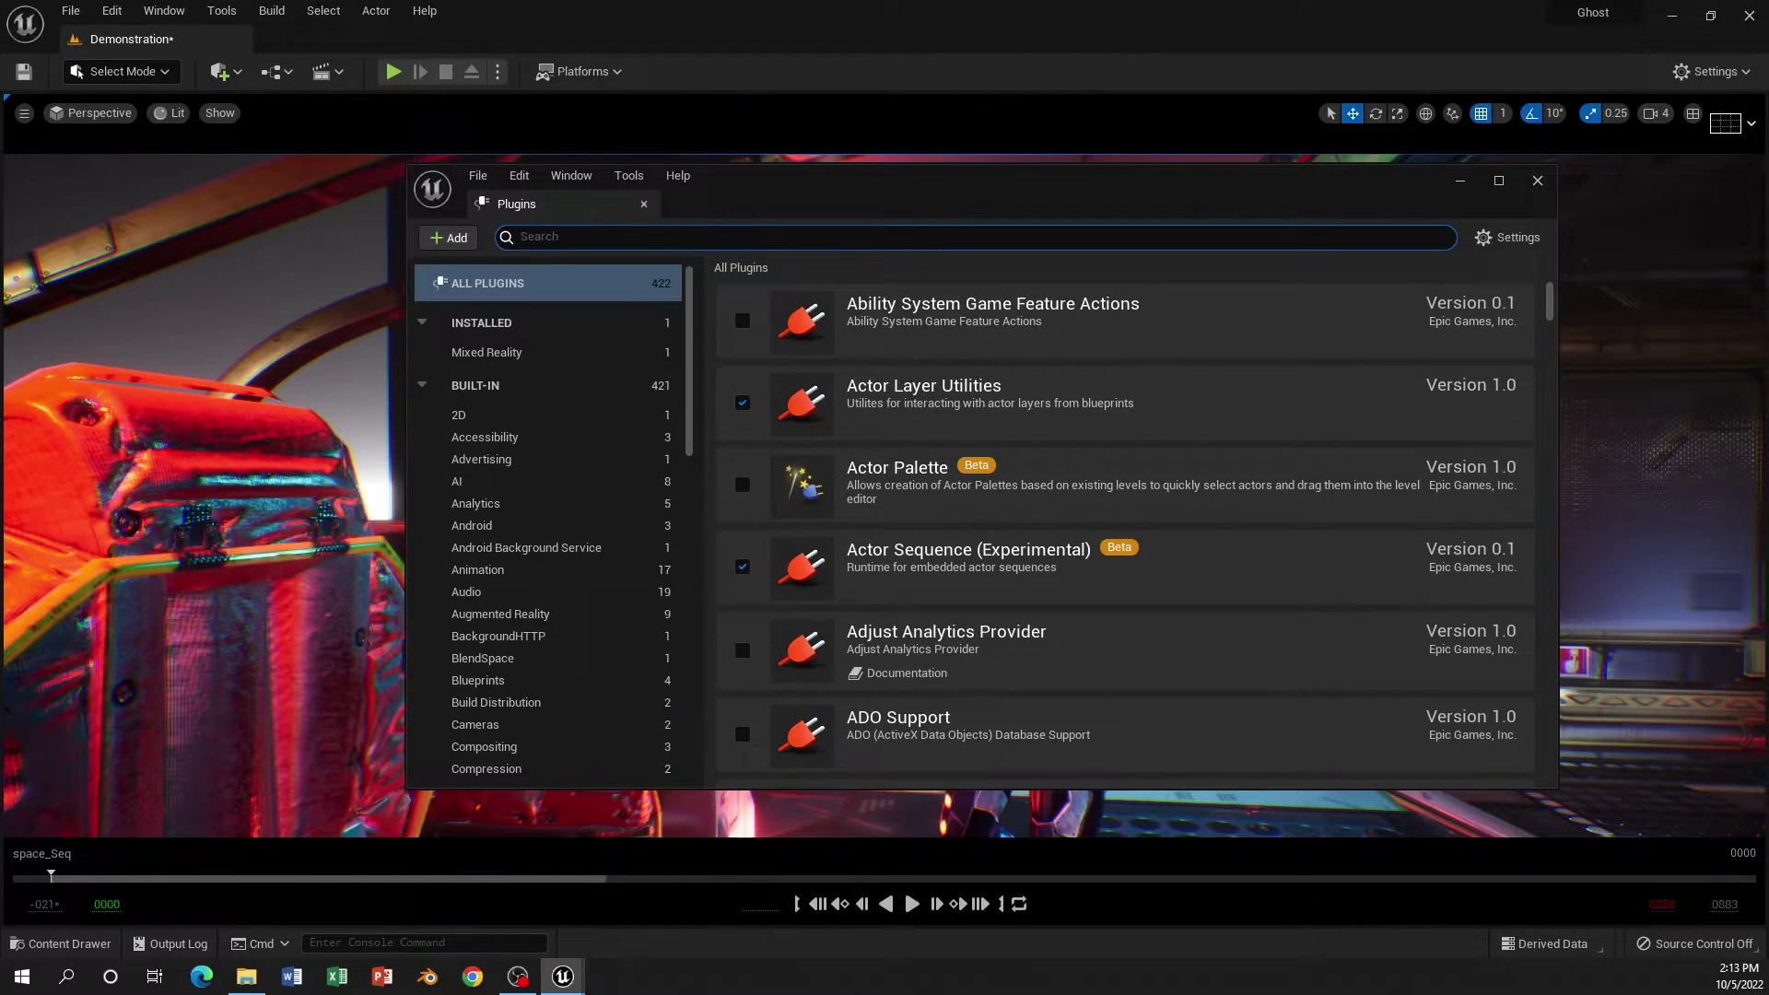
type("xr")
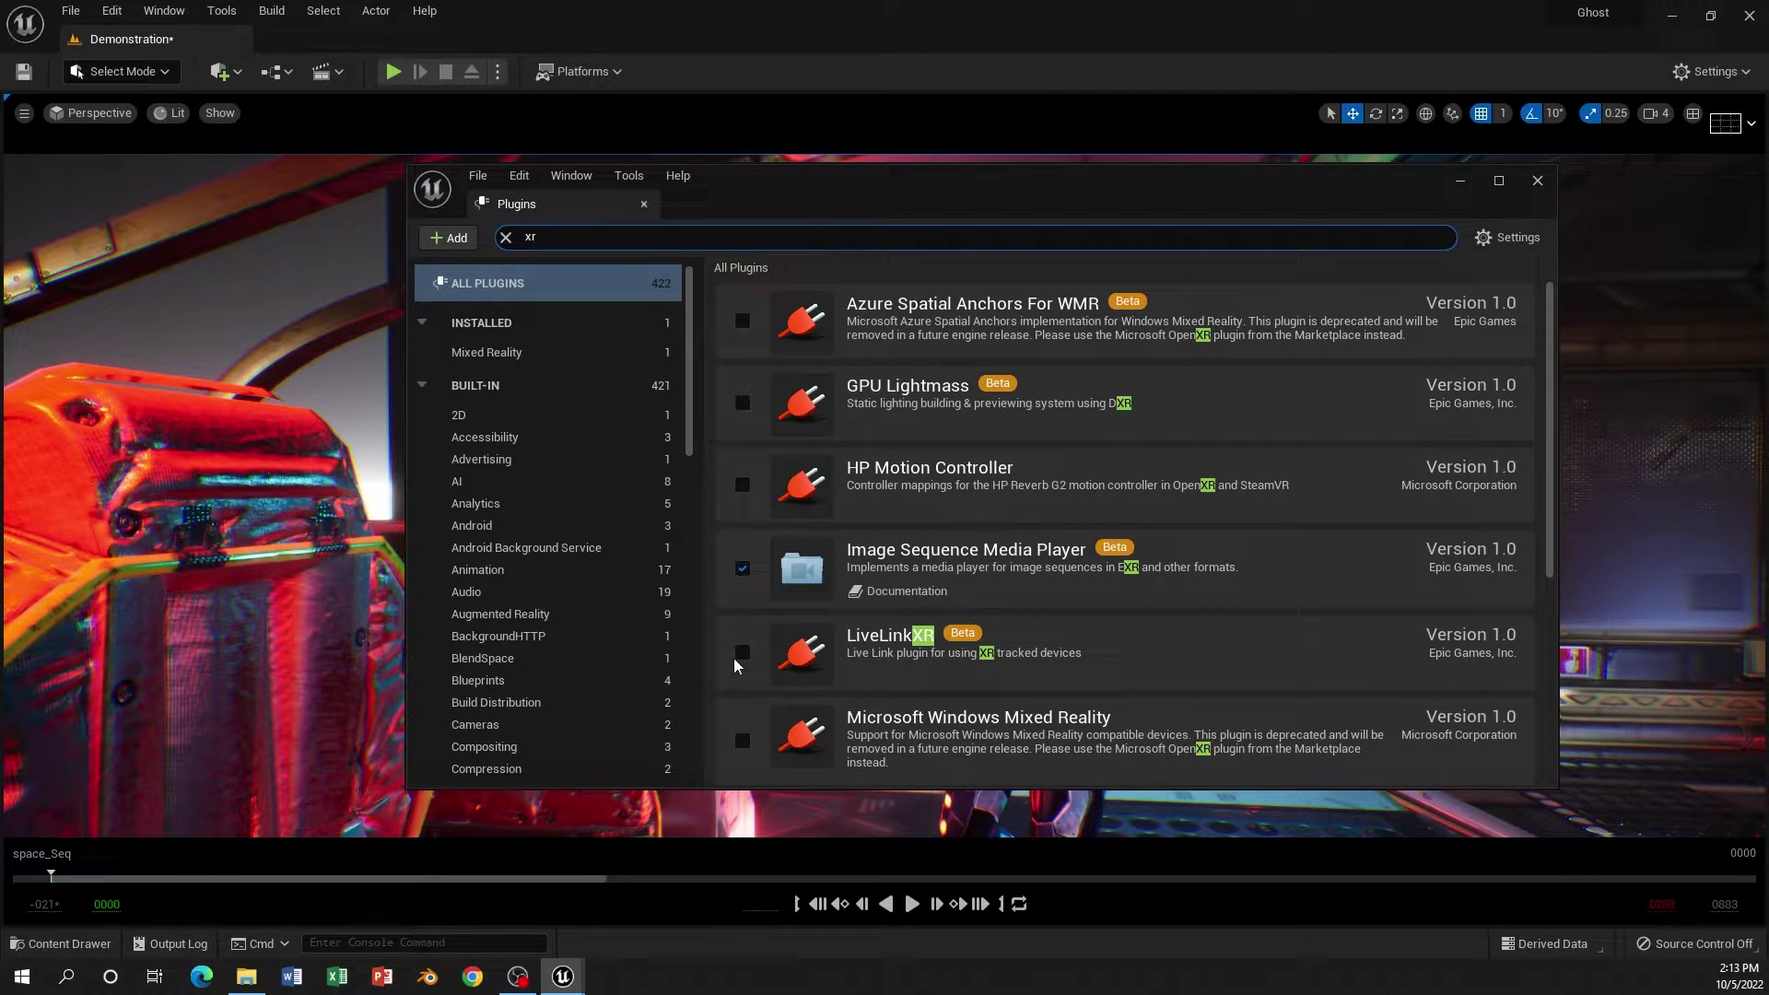
Step: Enable the LiveLinkXR plugin and accept the beta warning
left_click(742, 652)
left_click(1039, 540)
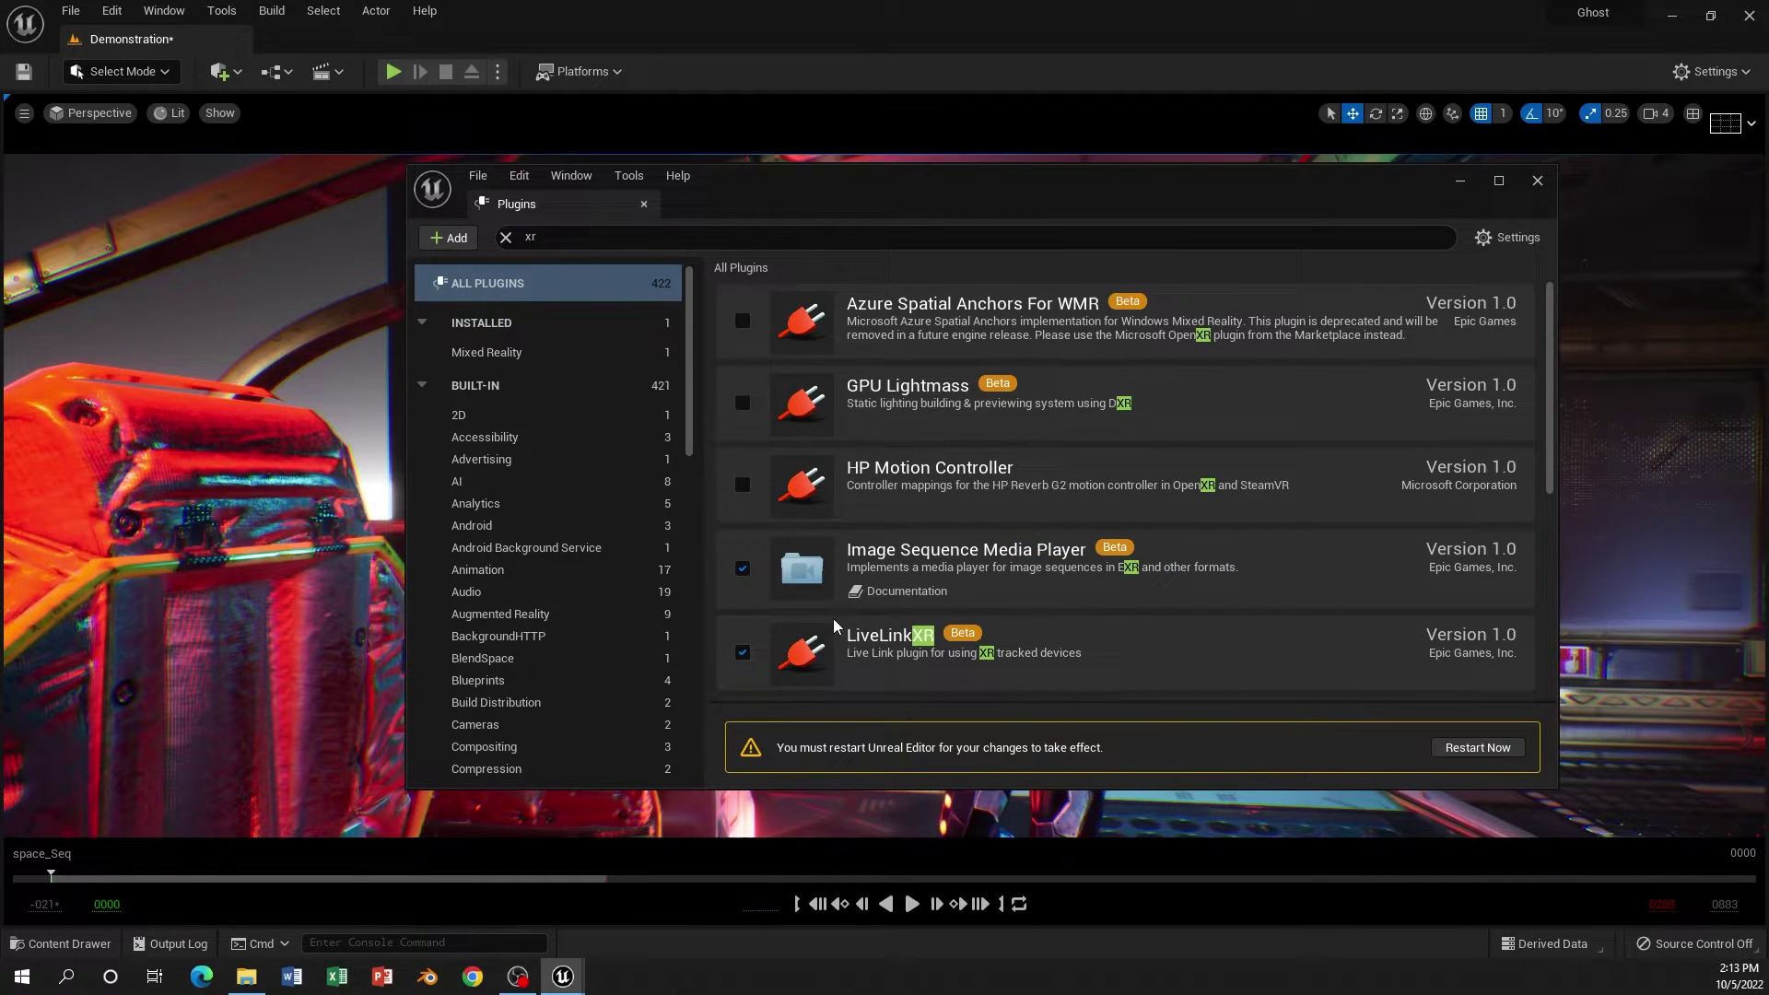
scroll(891, 470, "down", 2)
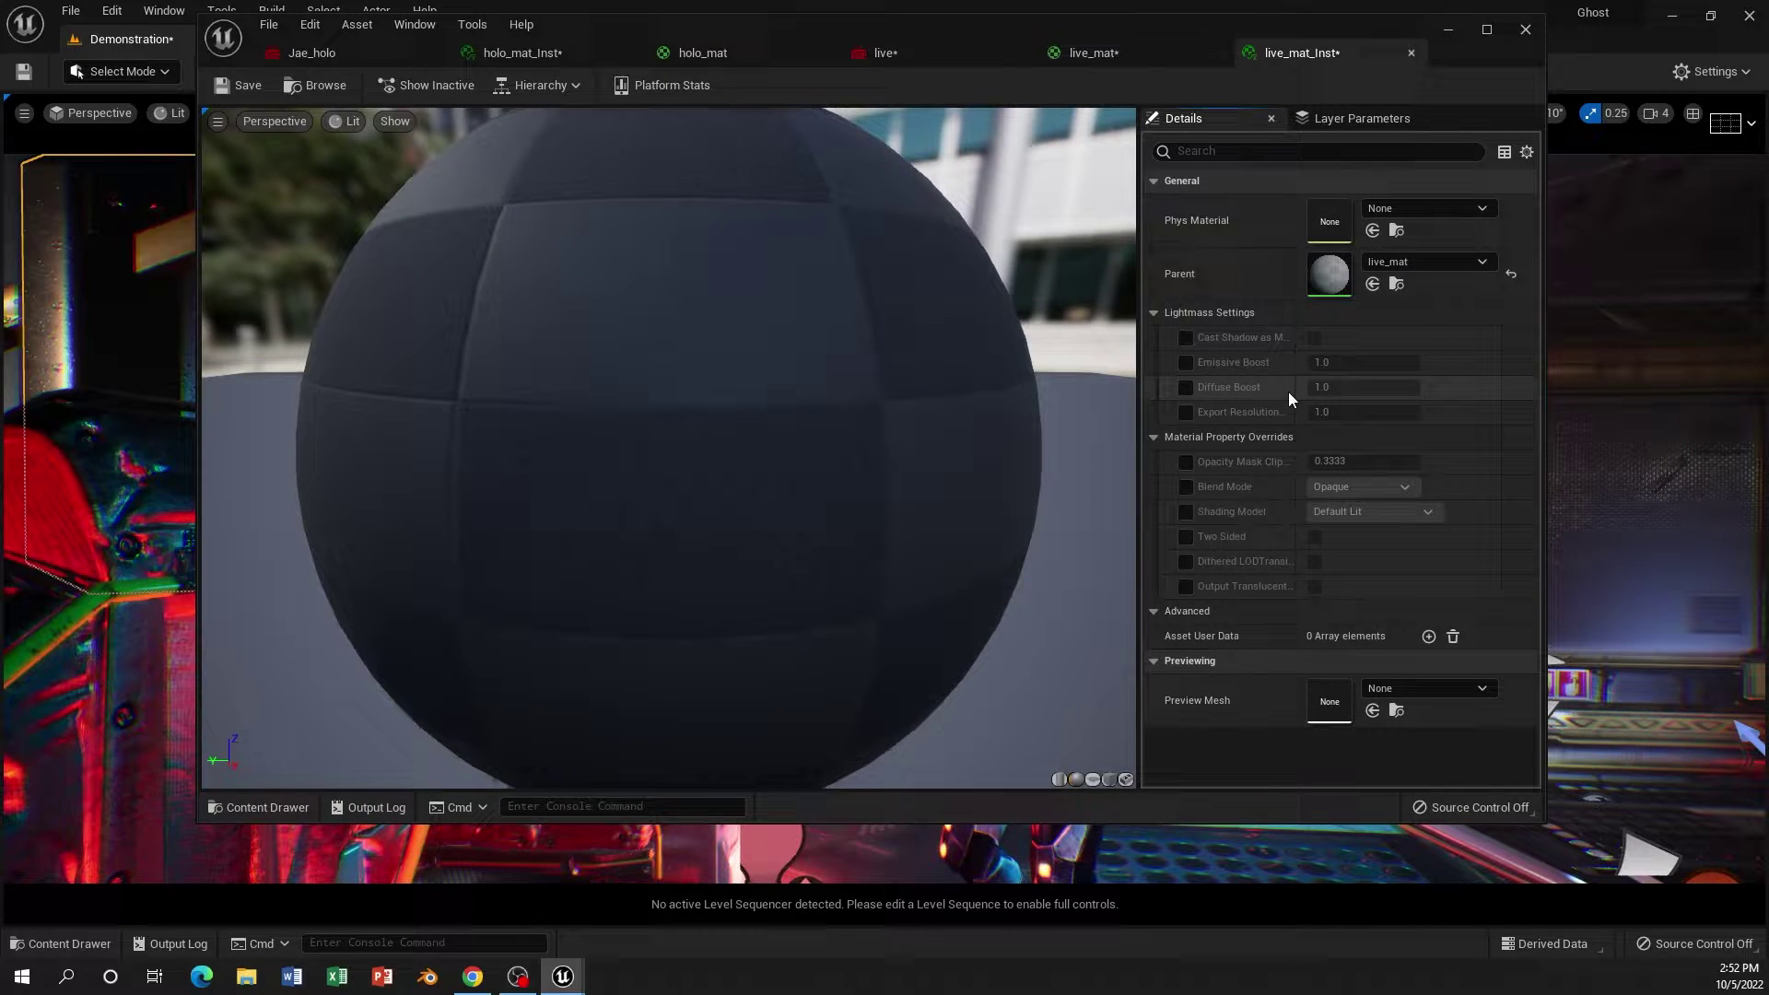
Step: Move live_mat_Inst aside to view the keyed presenter, restore it, and switch to live_mat
left_click_drag(964, 70, 1294, 289)
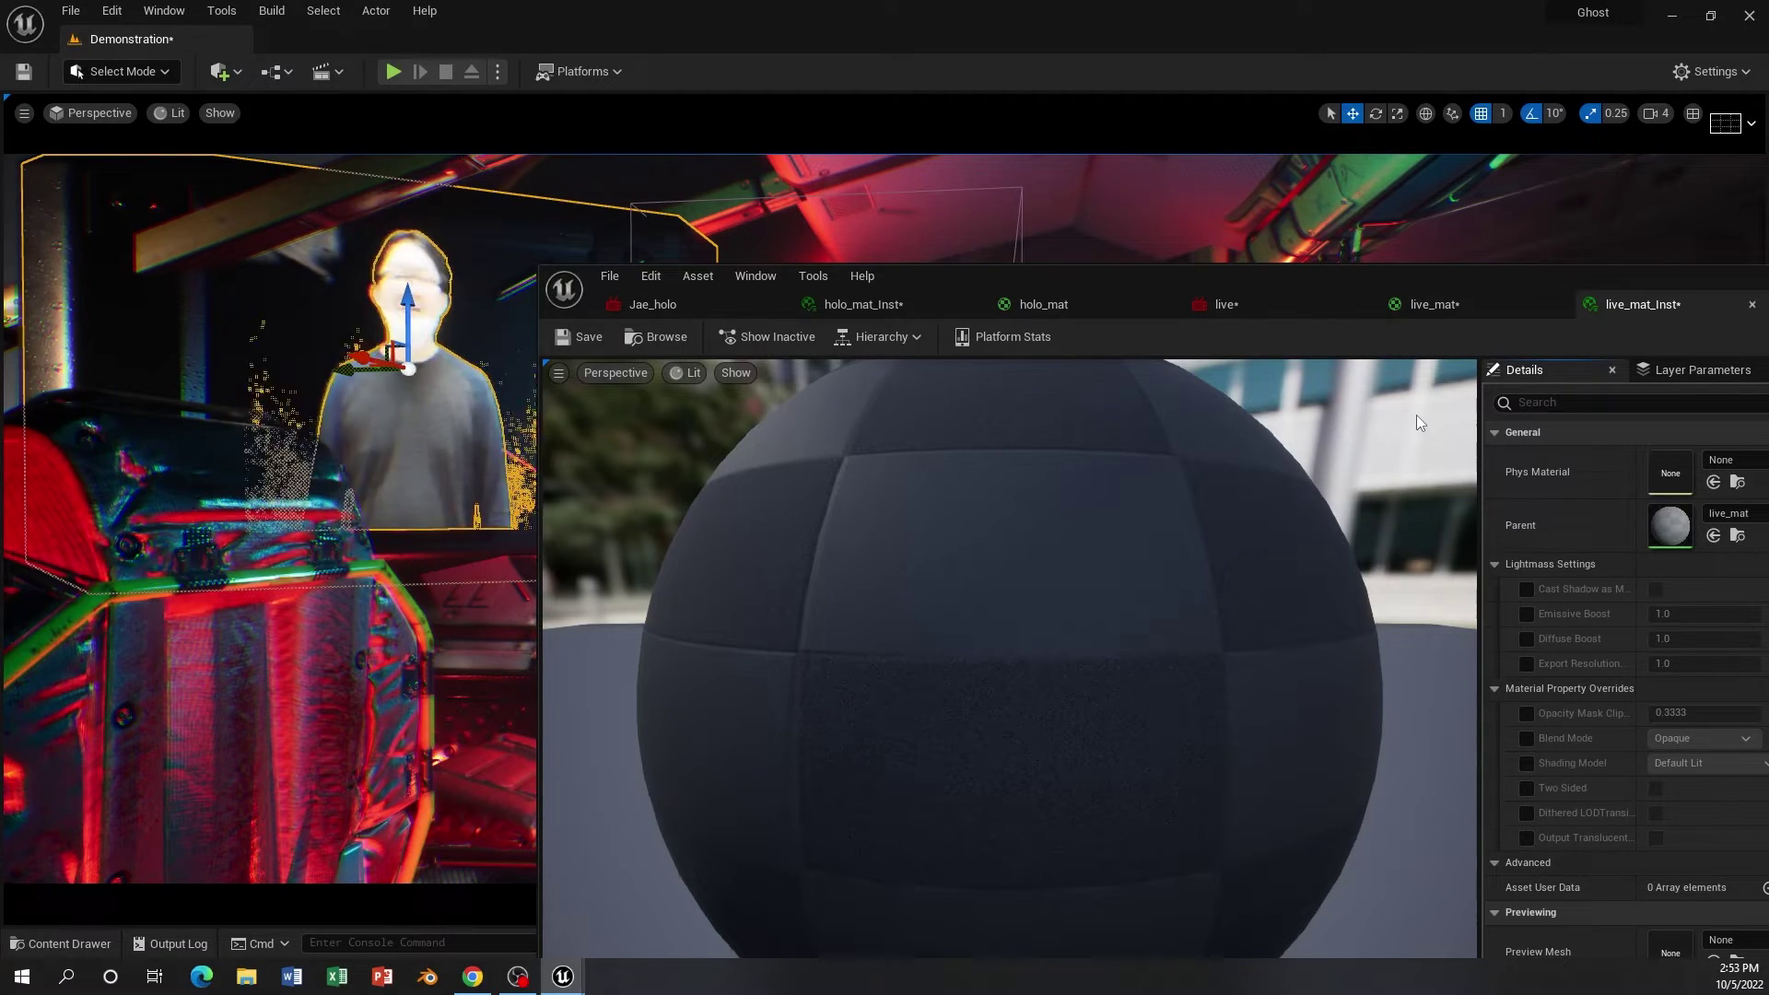
left_click_drag(981, 275, 663, 64)
scroll(930, 496, "down", 3)
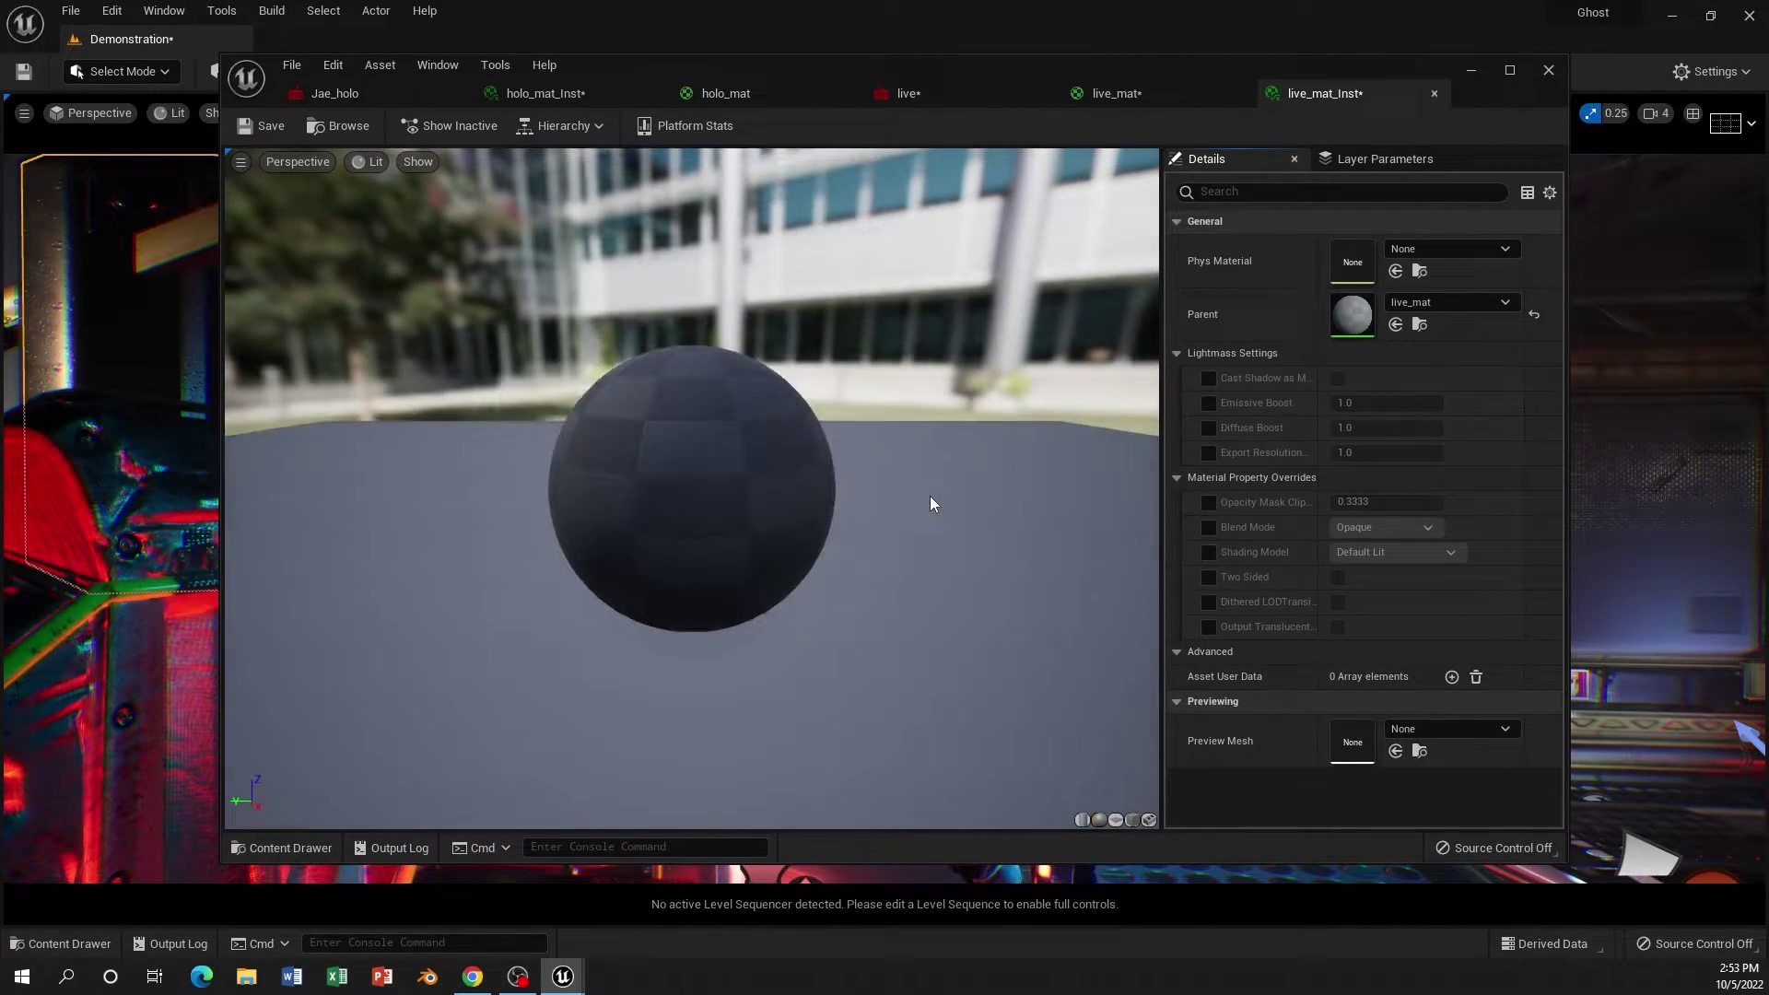
scroll(931, 497, "up", 3)
left_click(1118, 92)
left_click(1324, 92)
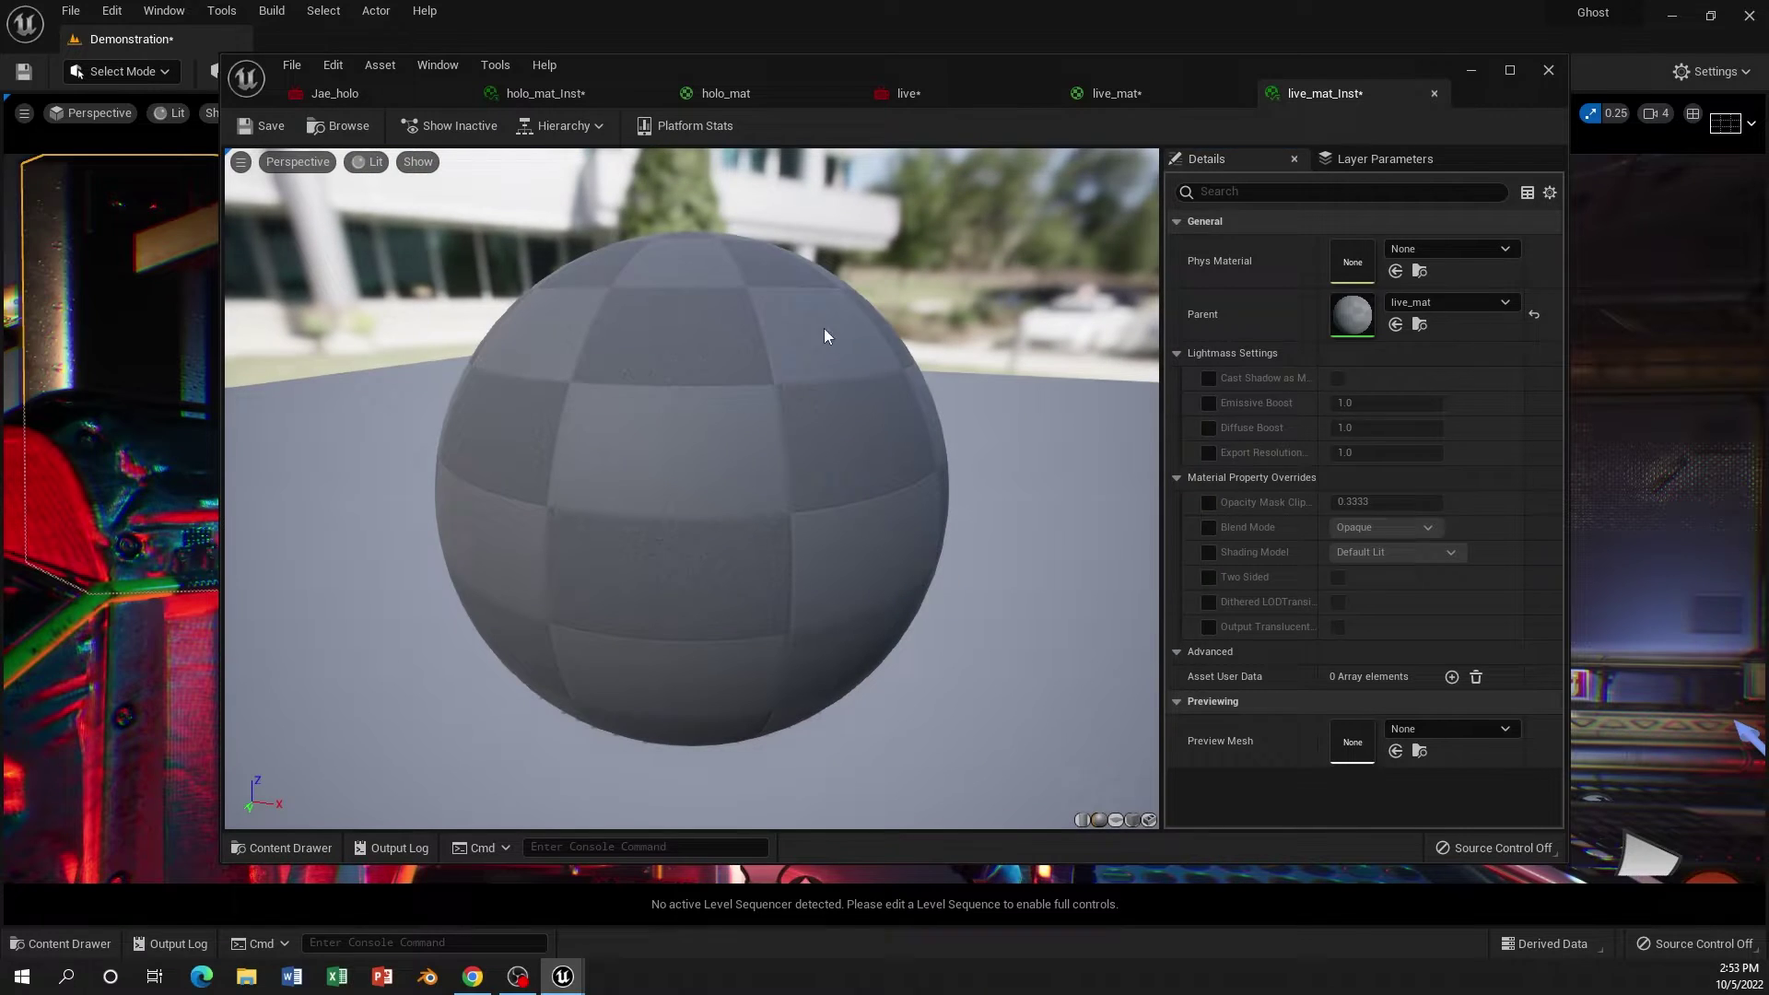
Step: Show live_mat's key parameters, confirm a Key Color, and apply the material
left_click(1117, 92)
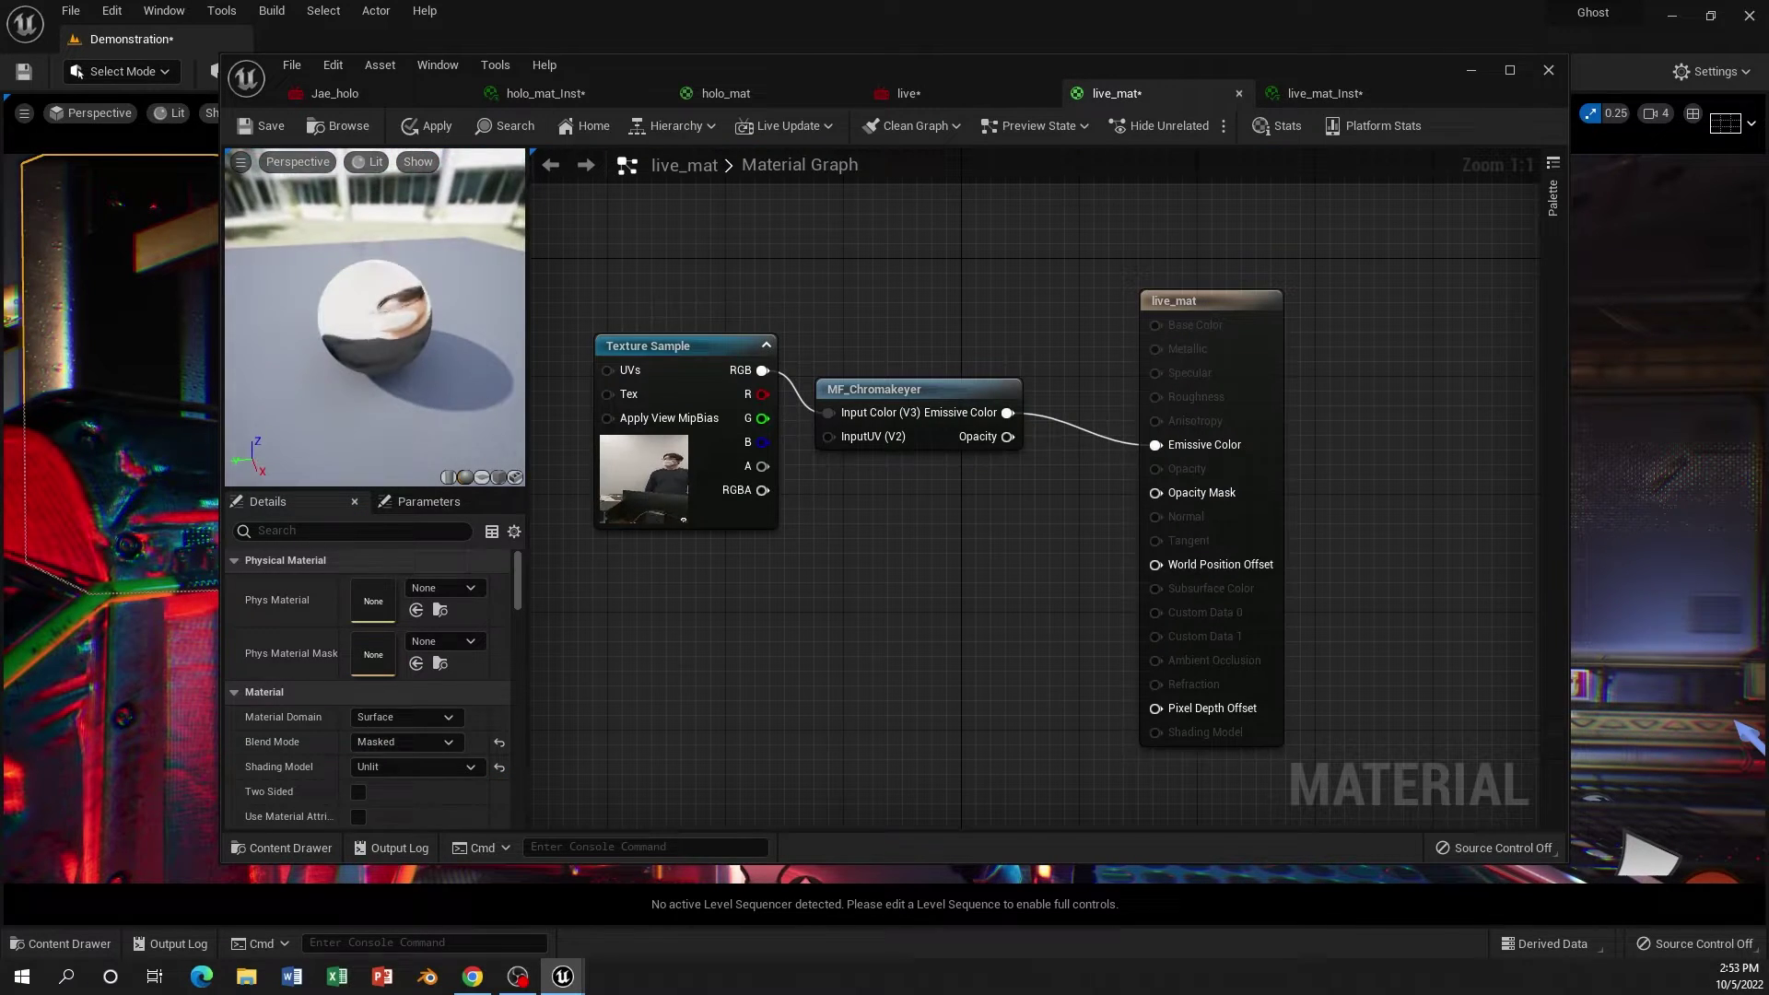
left_click(429, 501)
left_click(326, 578)
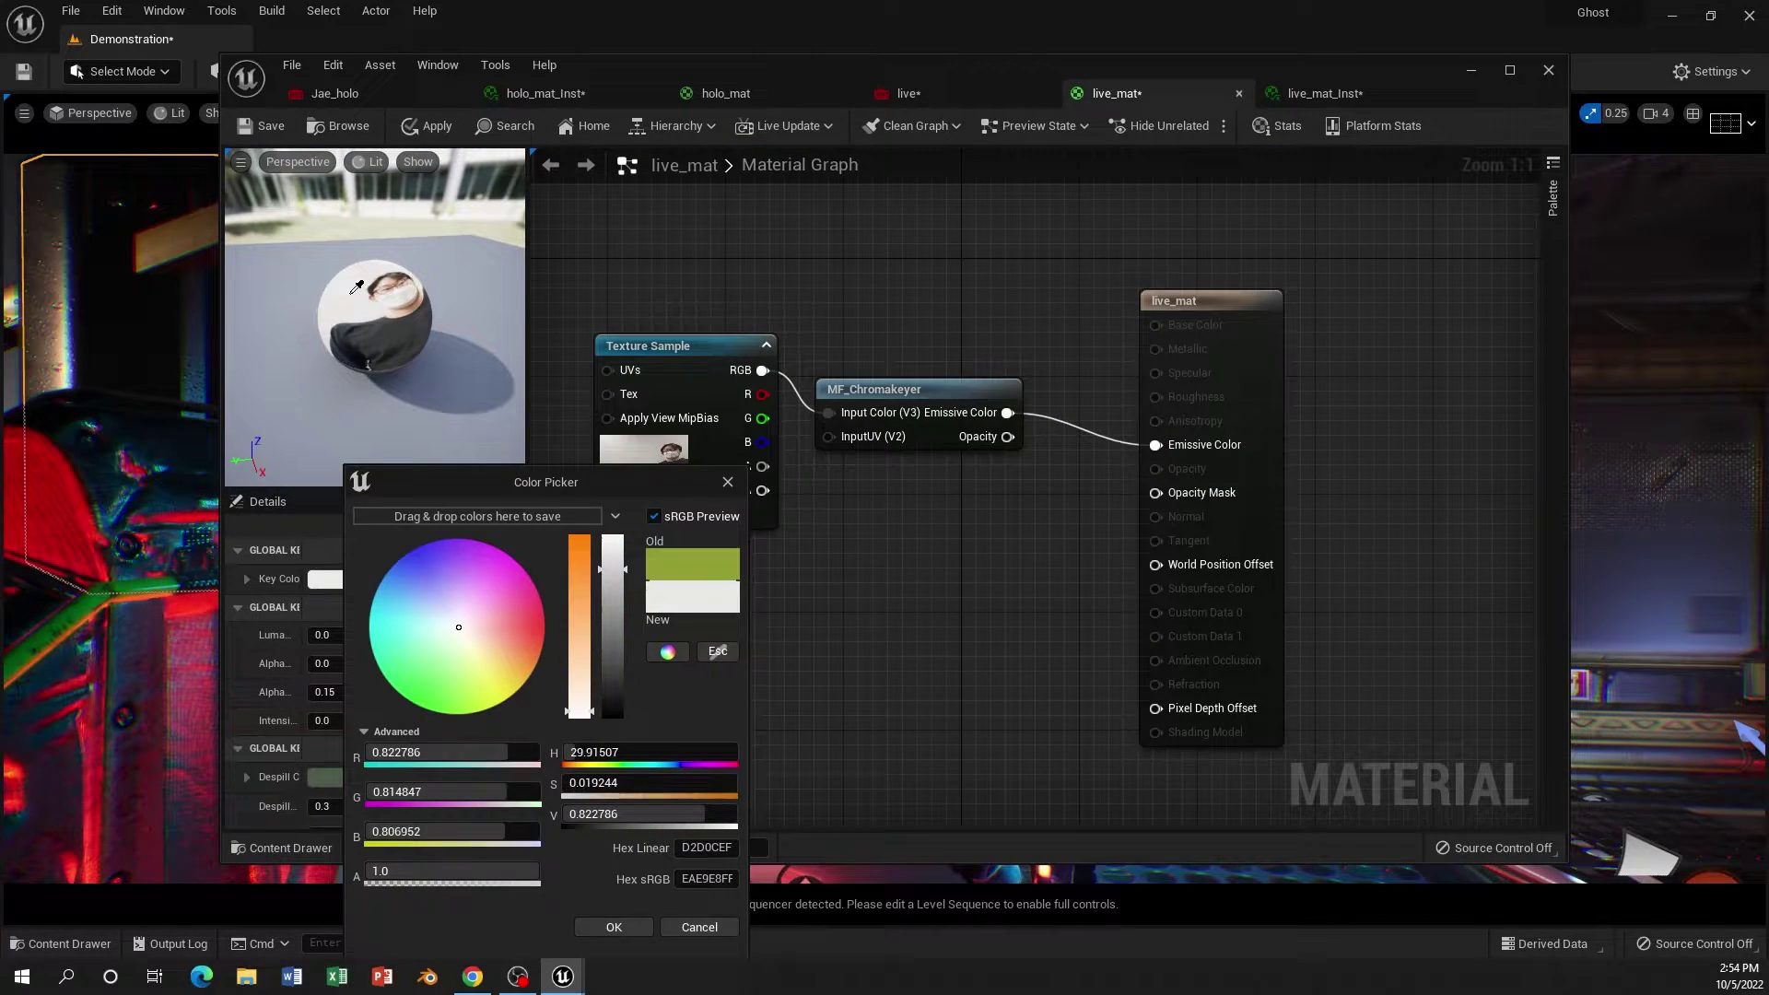
left_click(614, 926)
left_click(271, 126)
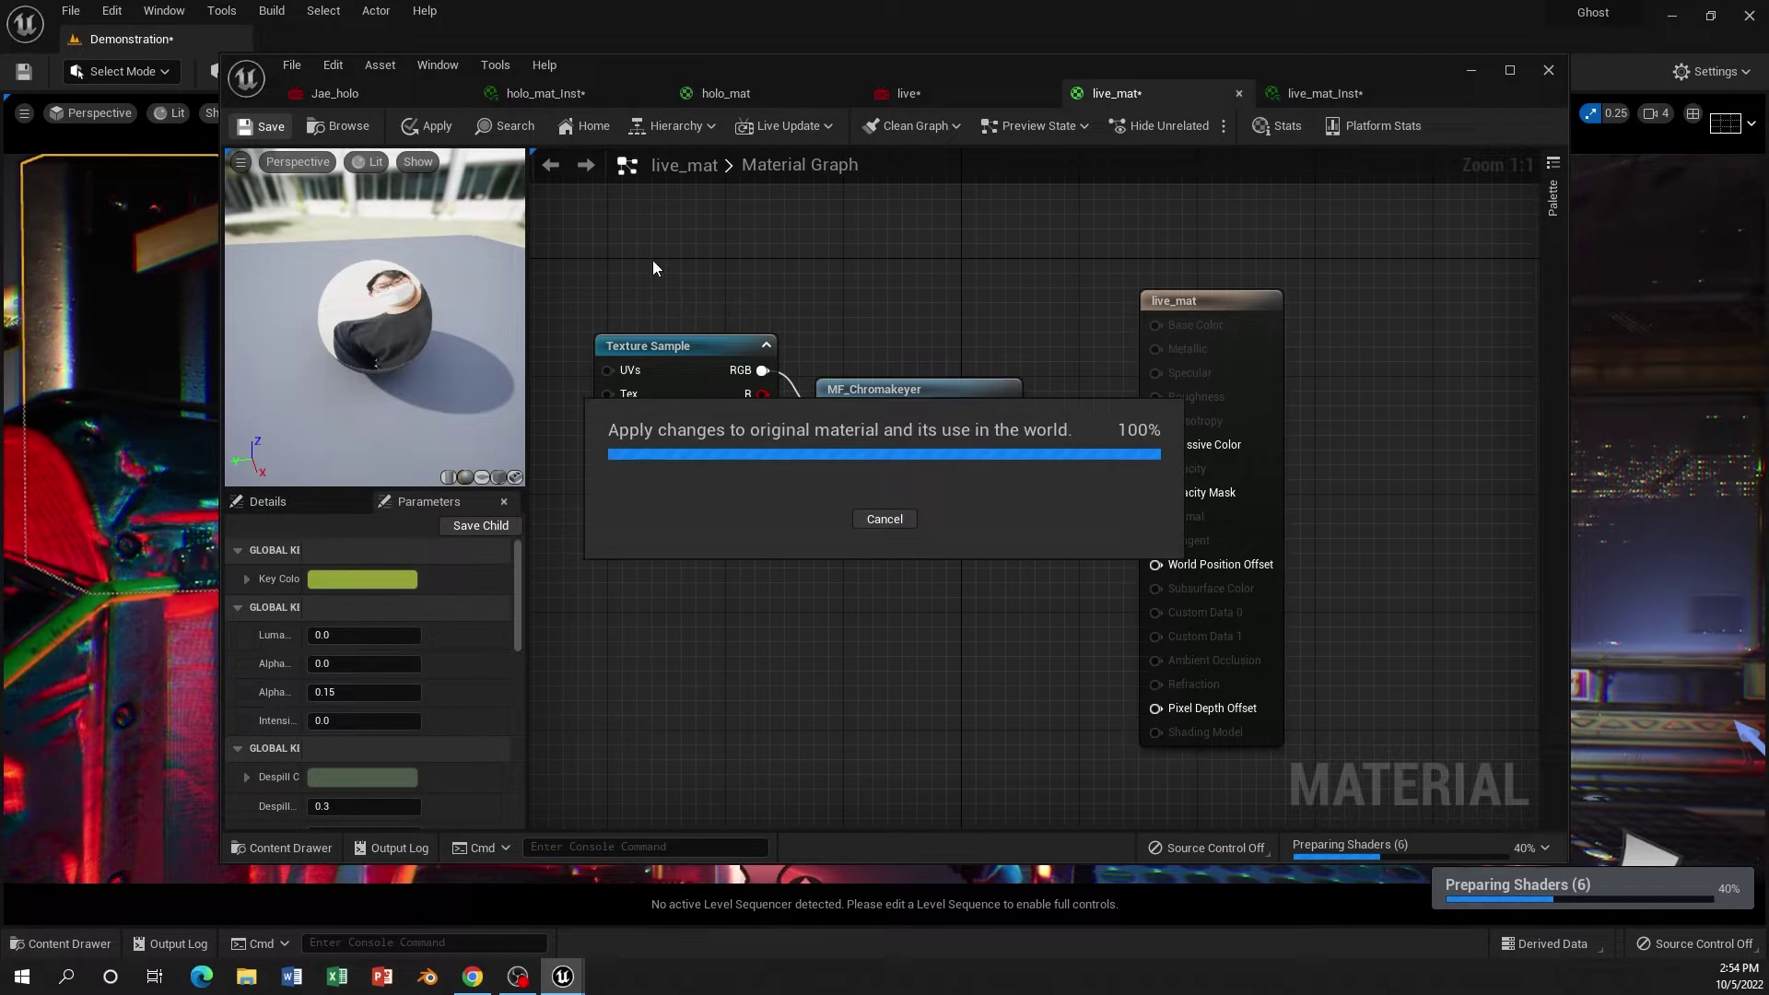
Step: Set the Key Color to light grey sampled from the live preview sphere
left_click(373, 583)
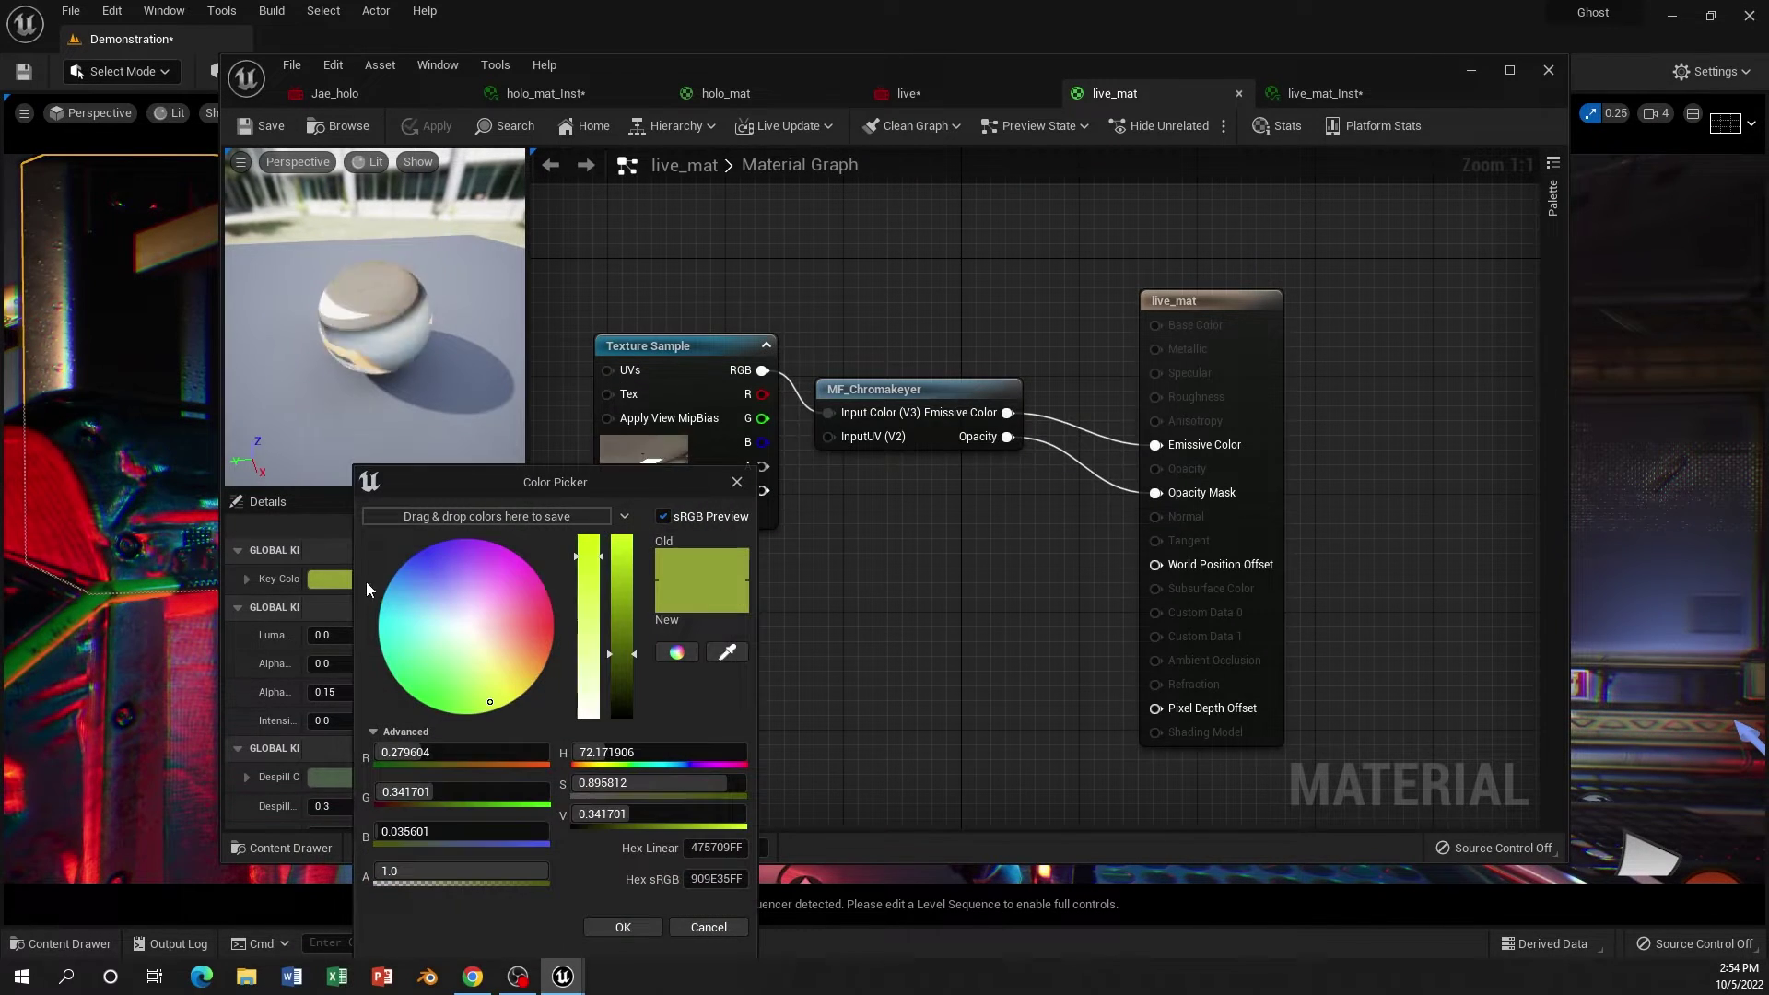
left_click_drag(595, 553, 594, 691)
left_click(561, 976)
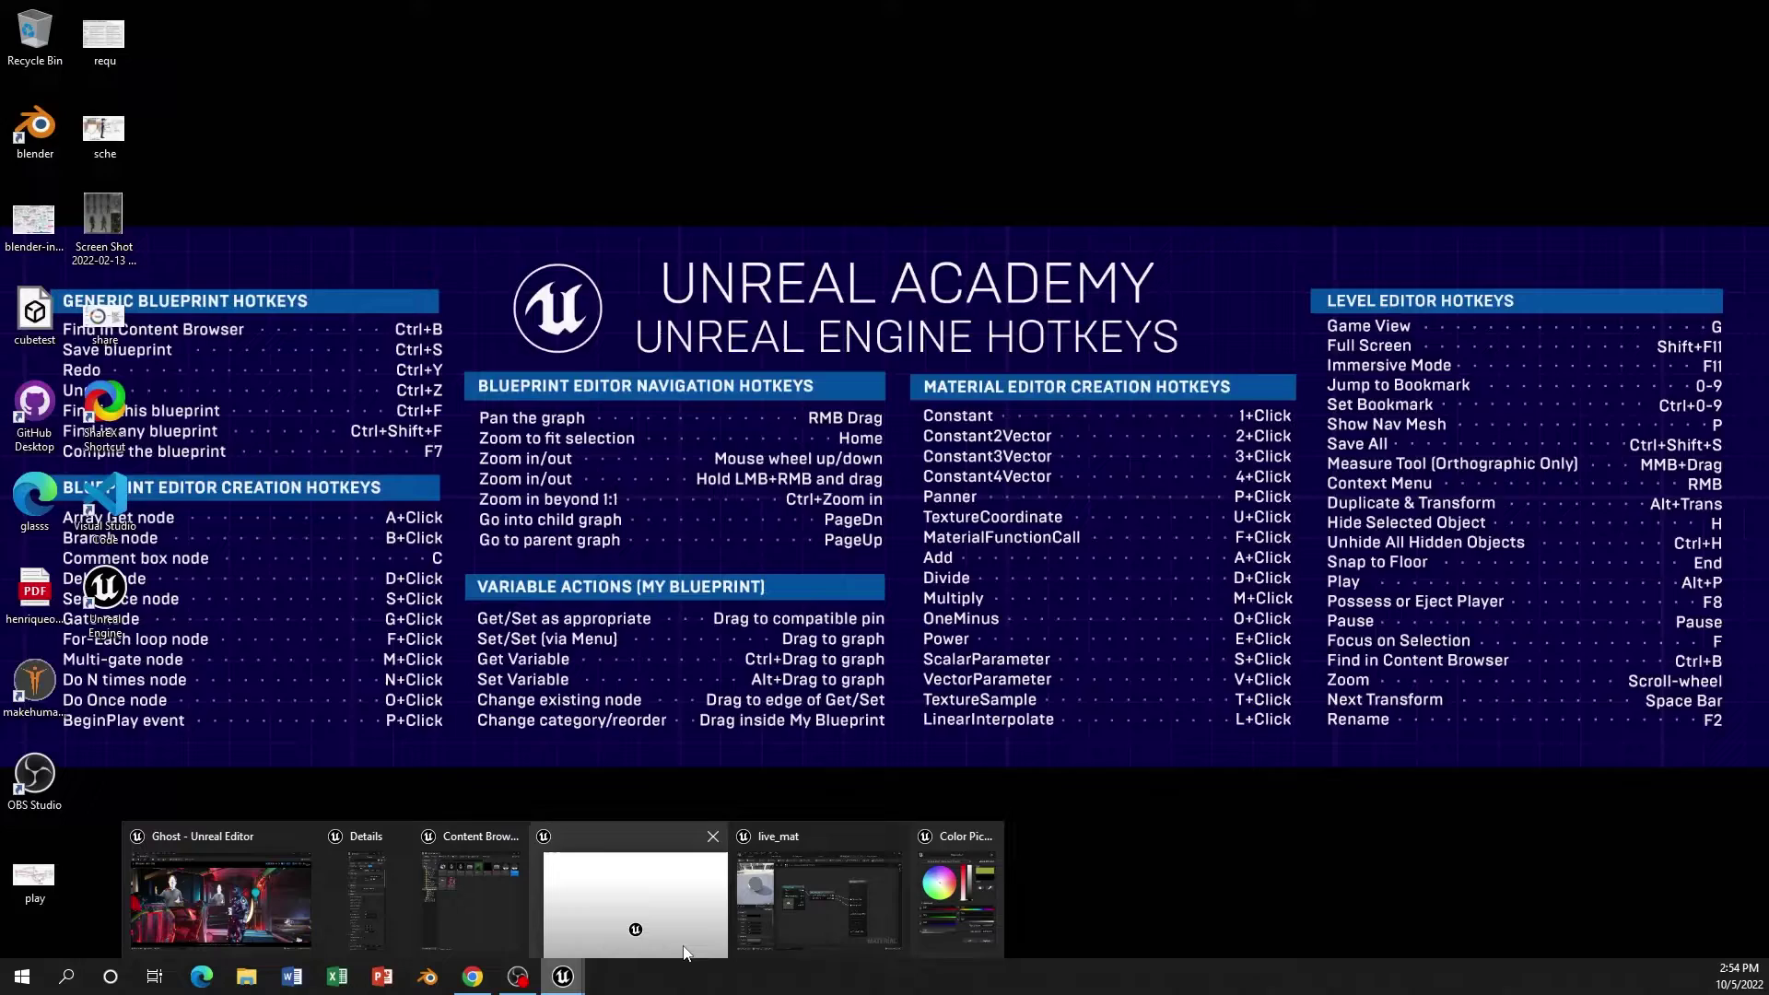
left_click(728, 644)
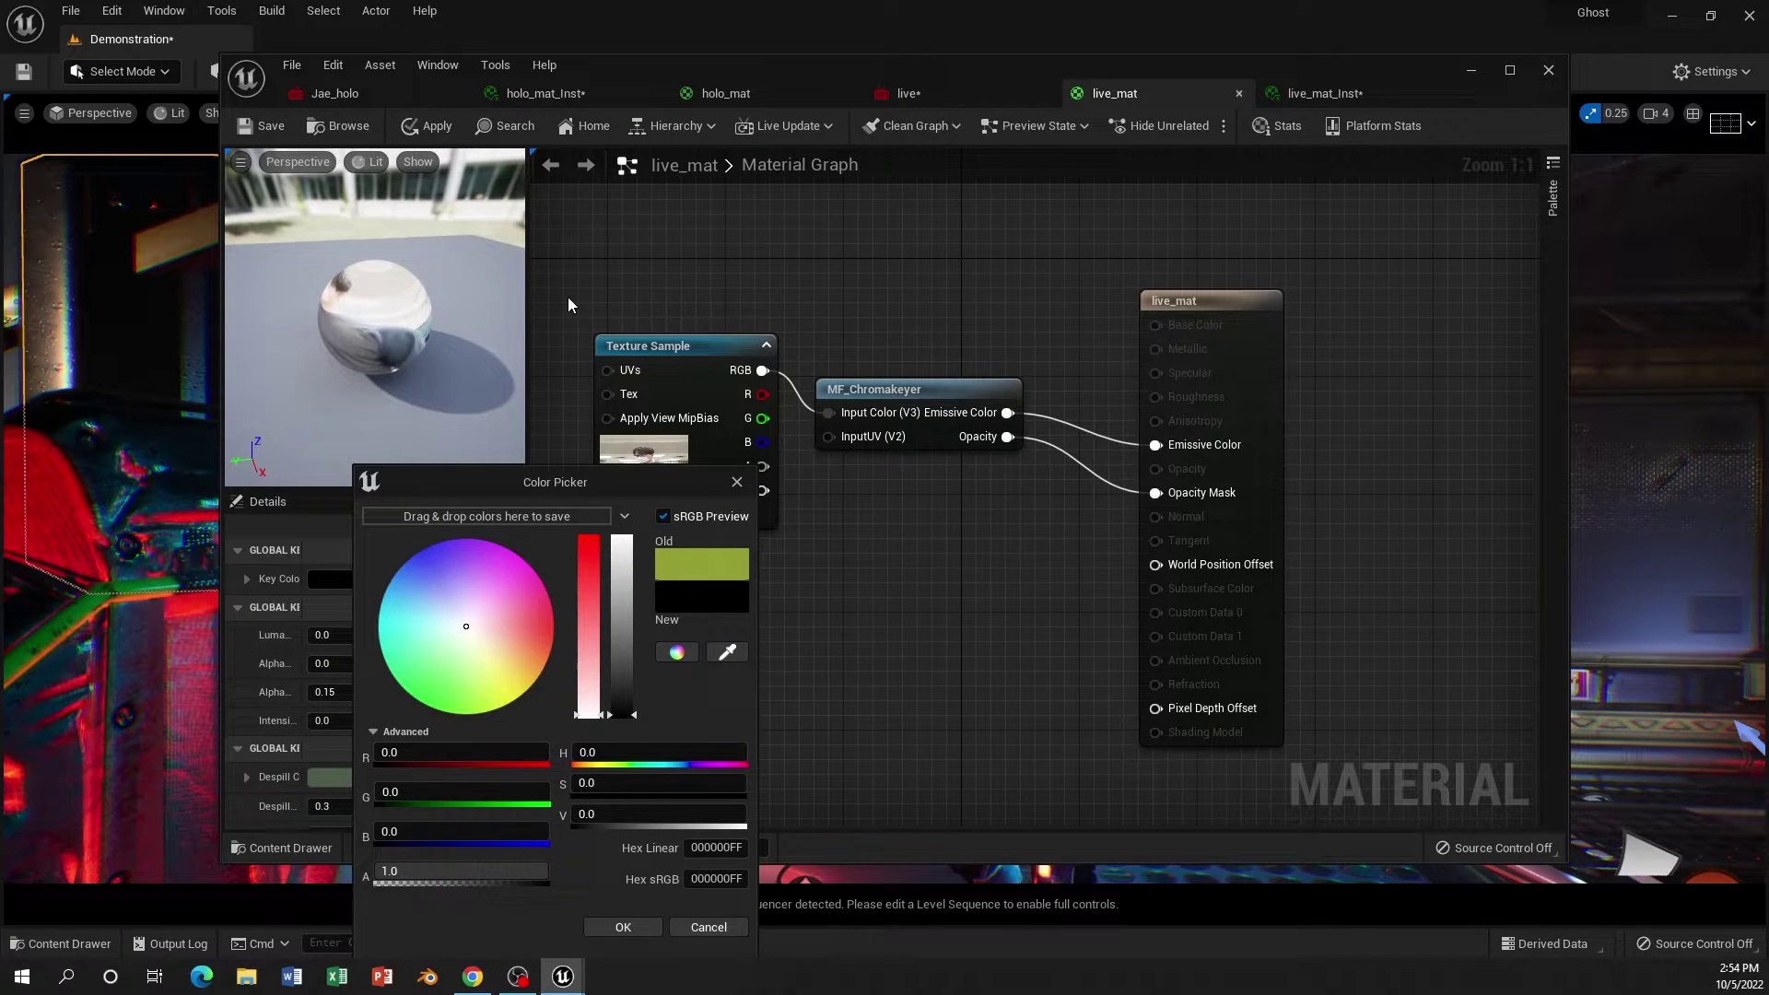
left_click_drag(350, 321, 415, 387)
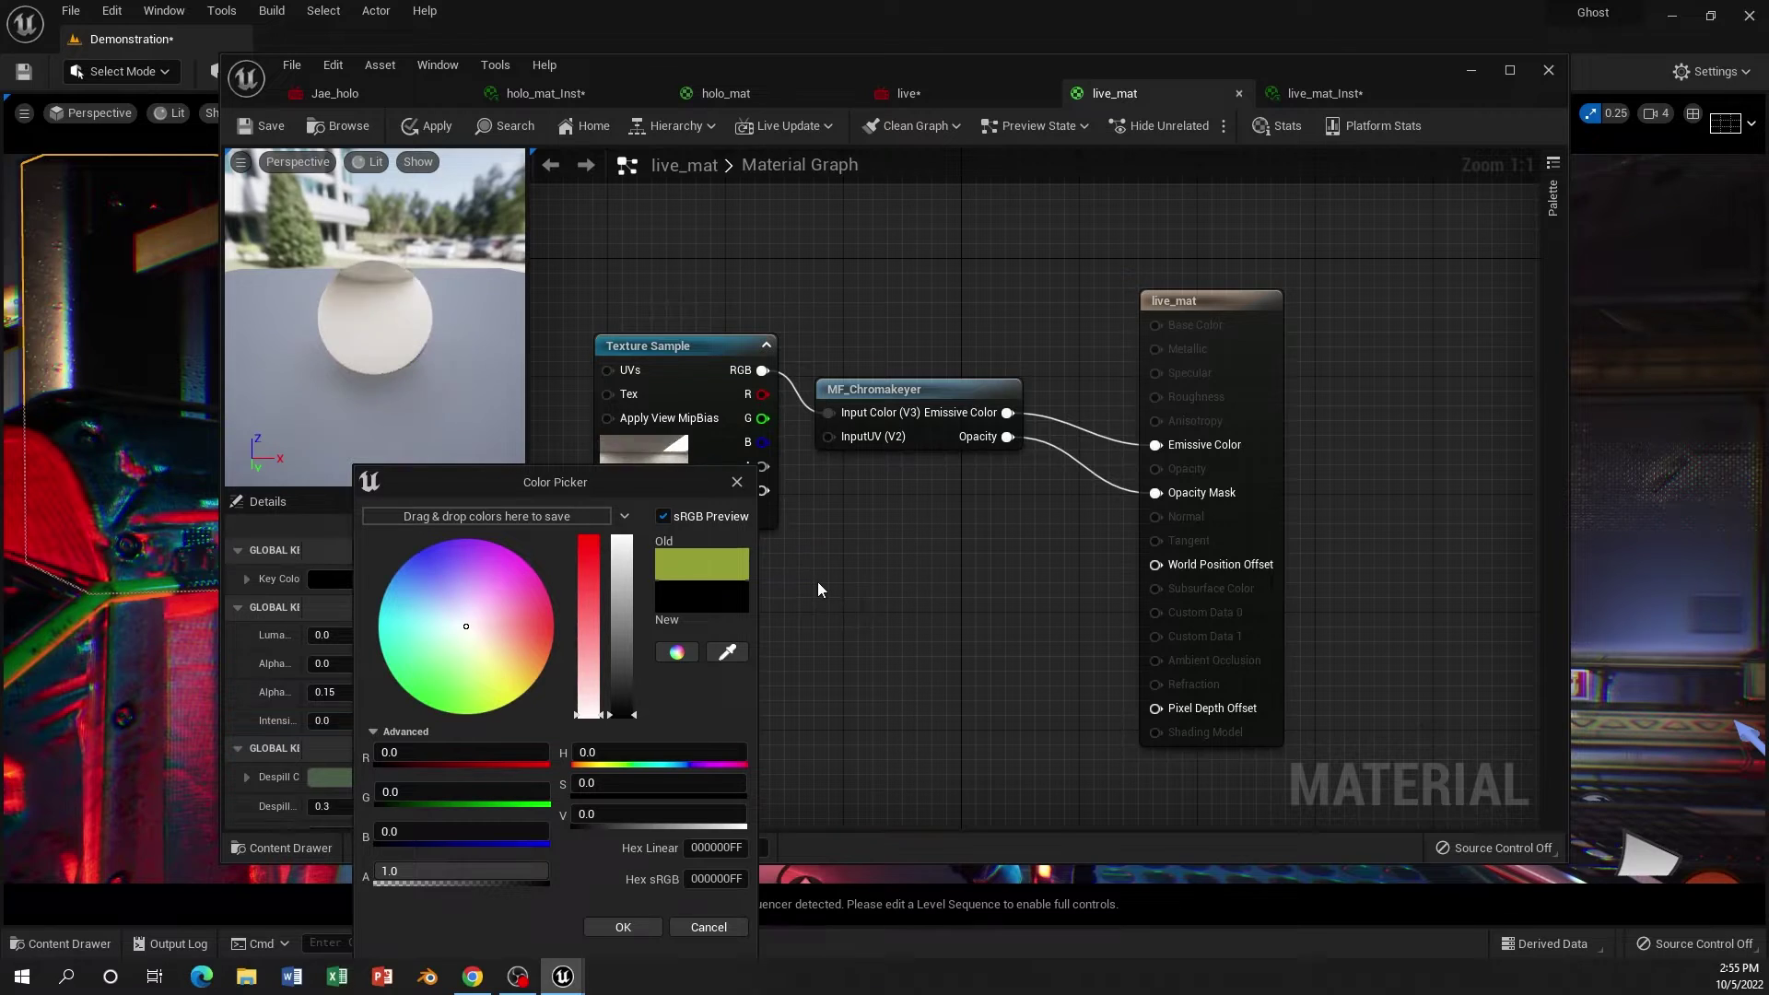
left_click(727, 651)
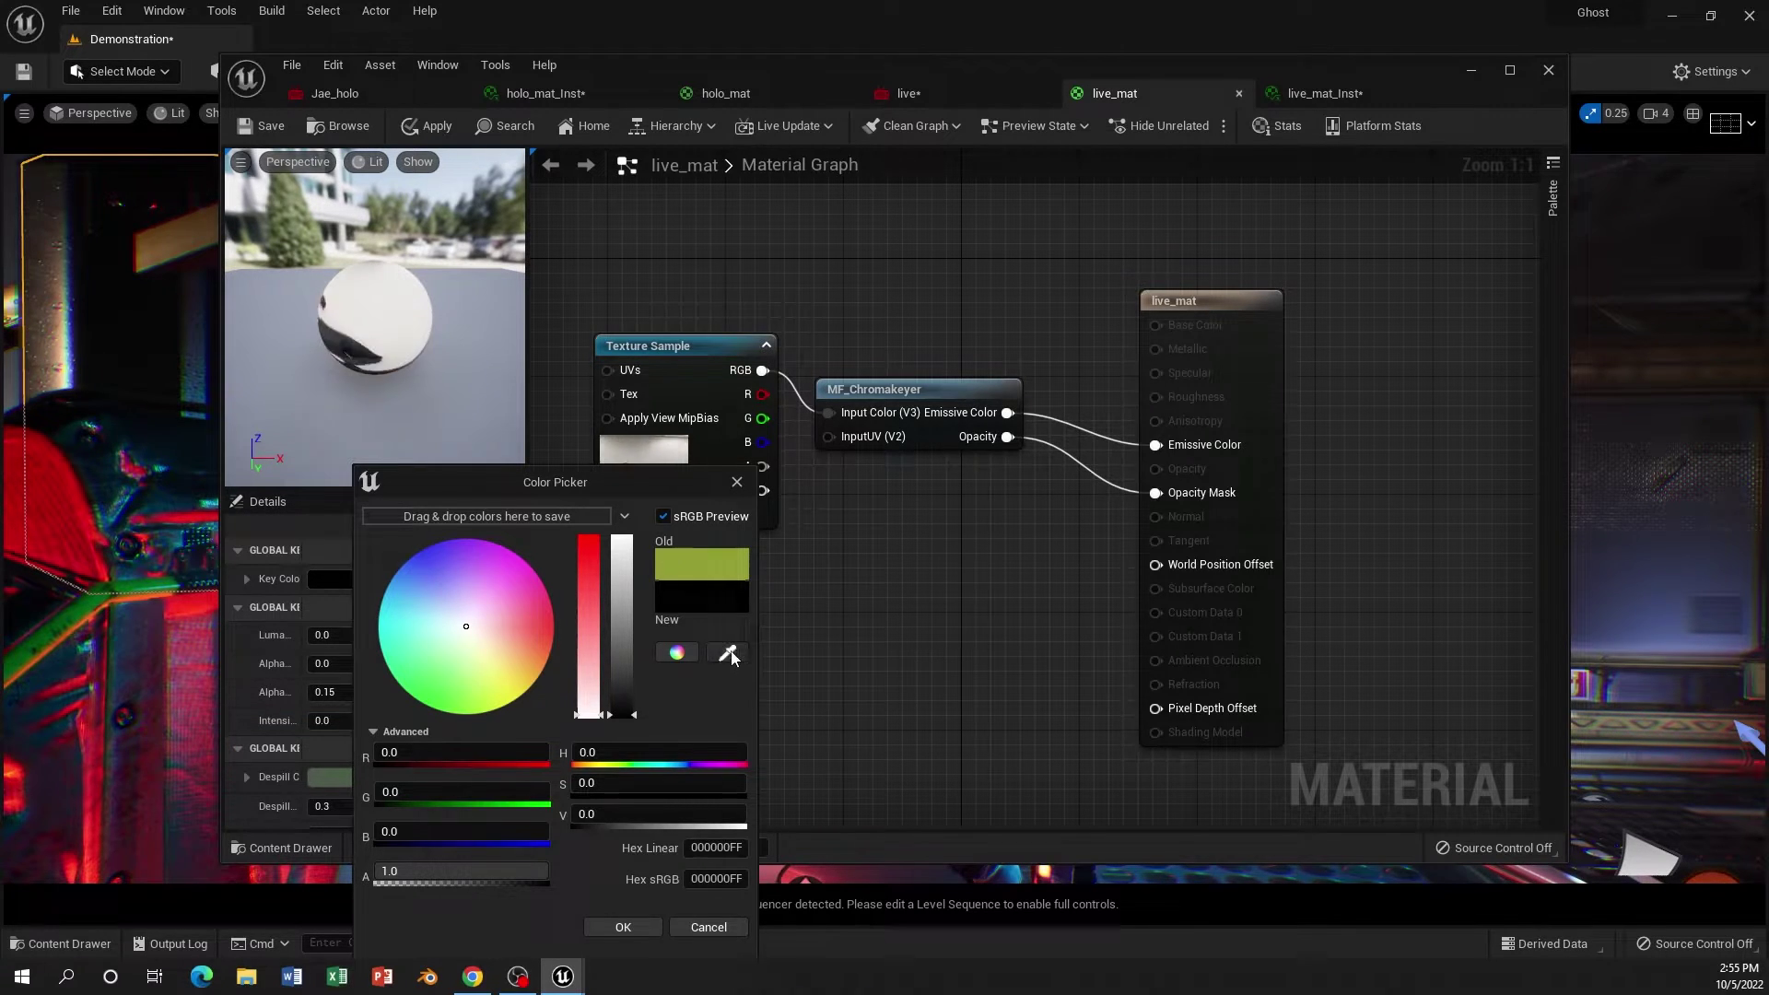
left_click(393, 294)
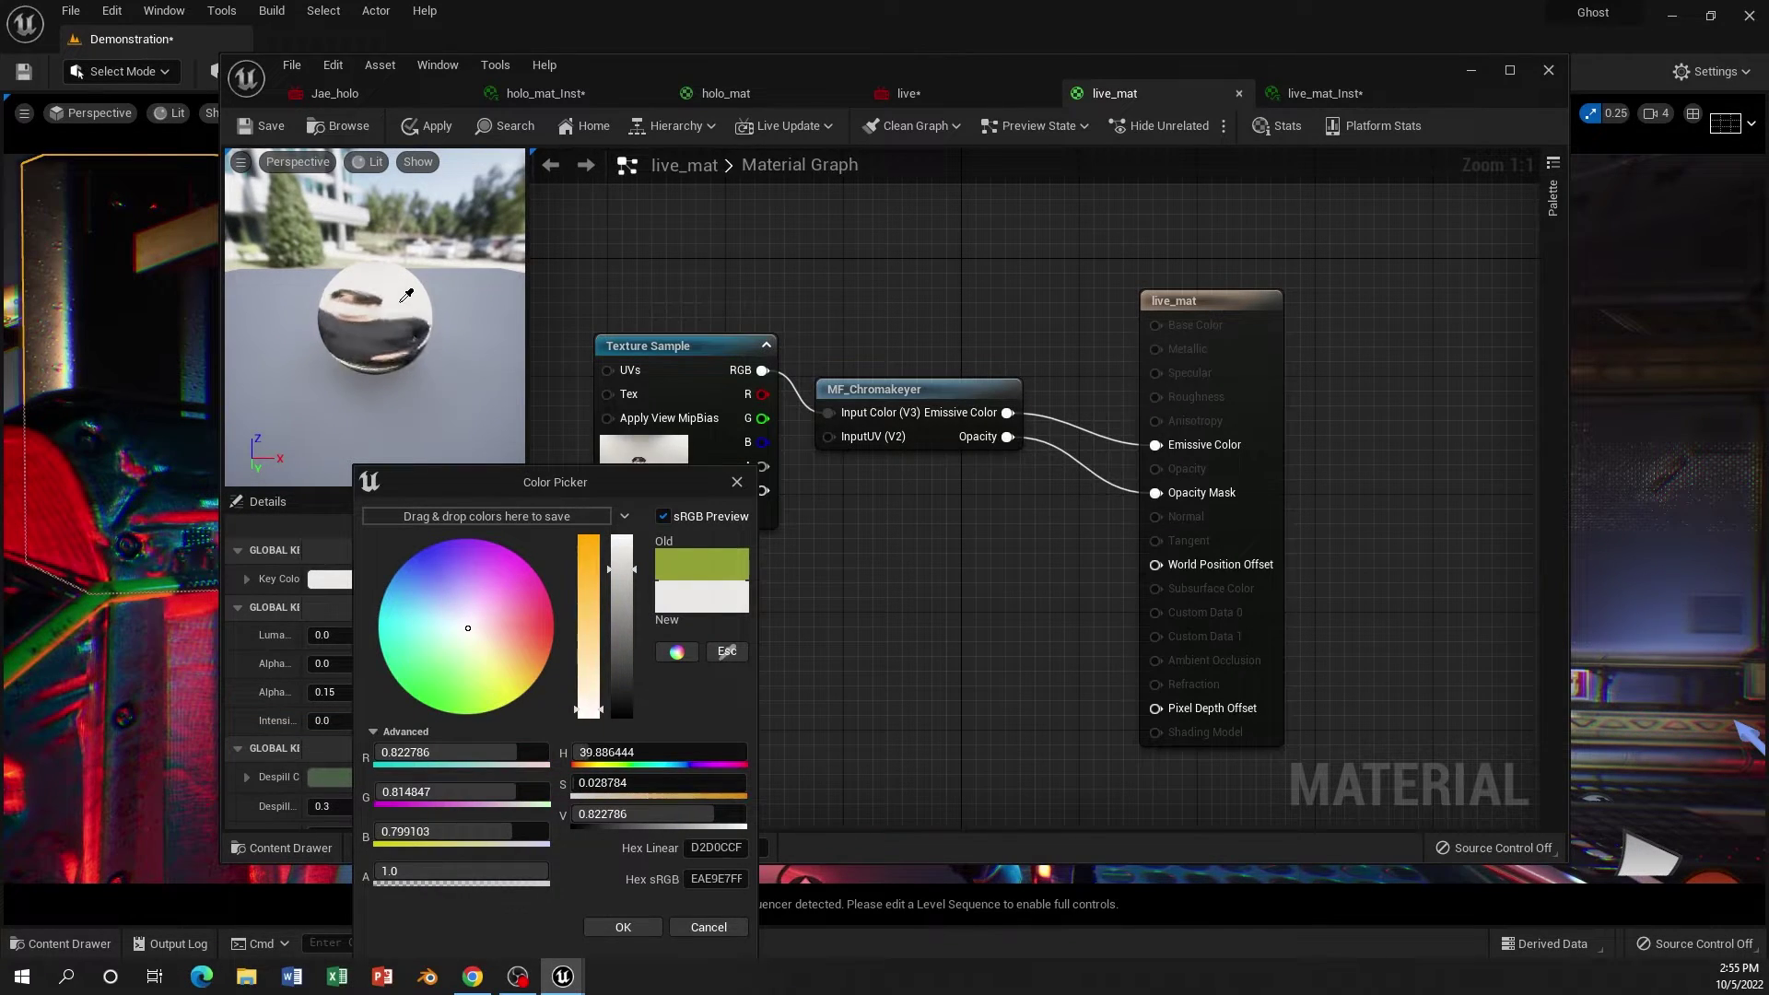
left_click(624, 928)
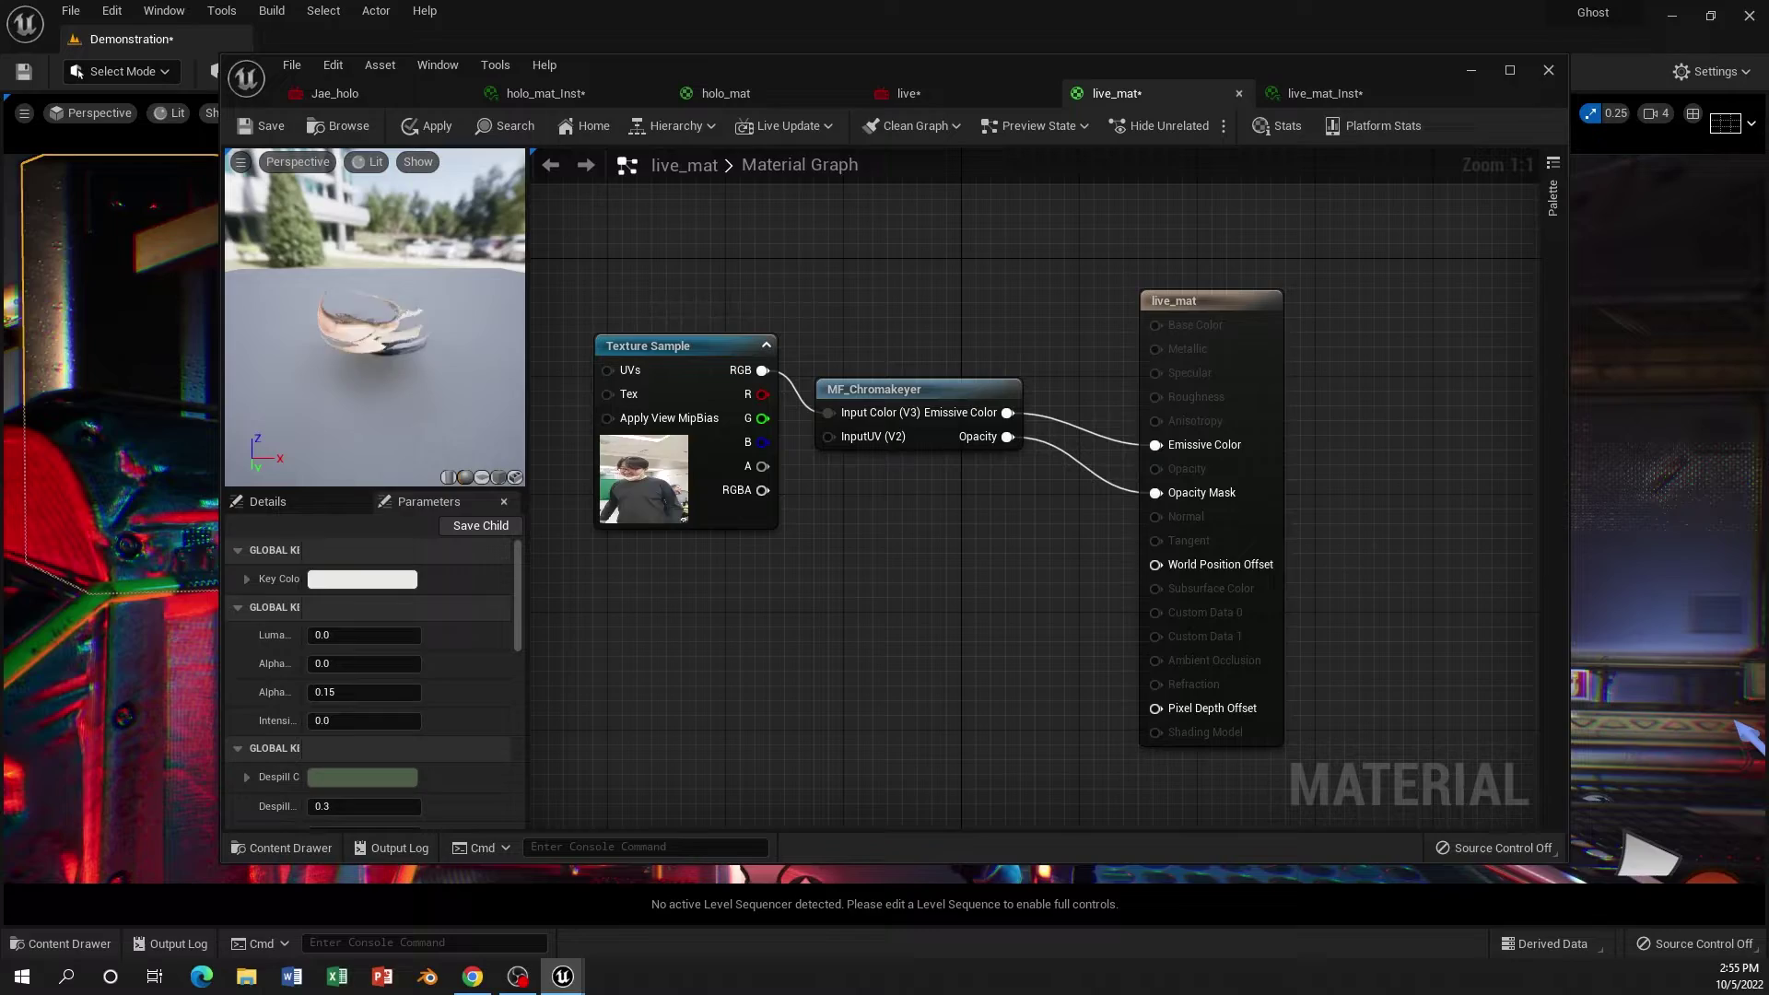
Step: Minimize the material editor window
left_click(1472, 72)
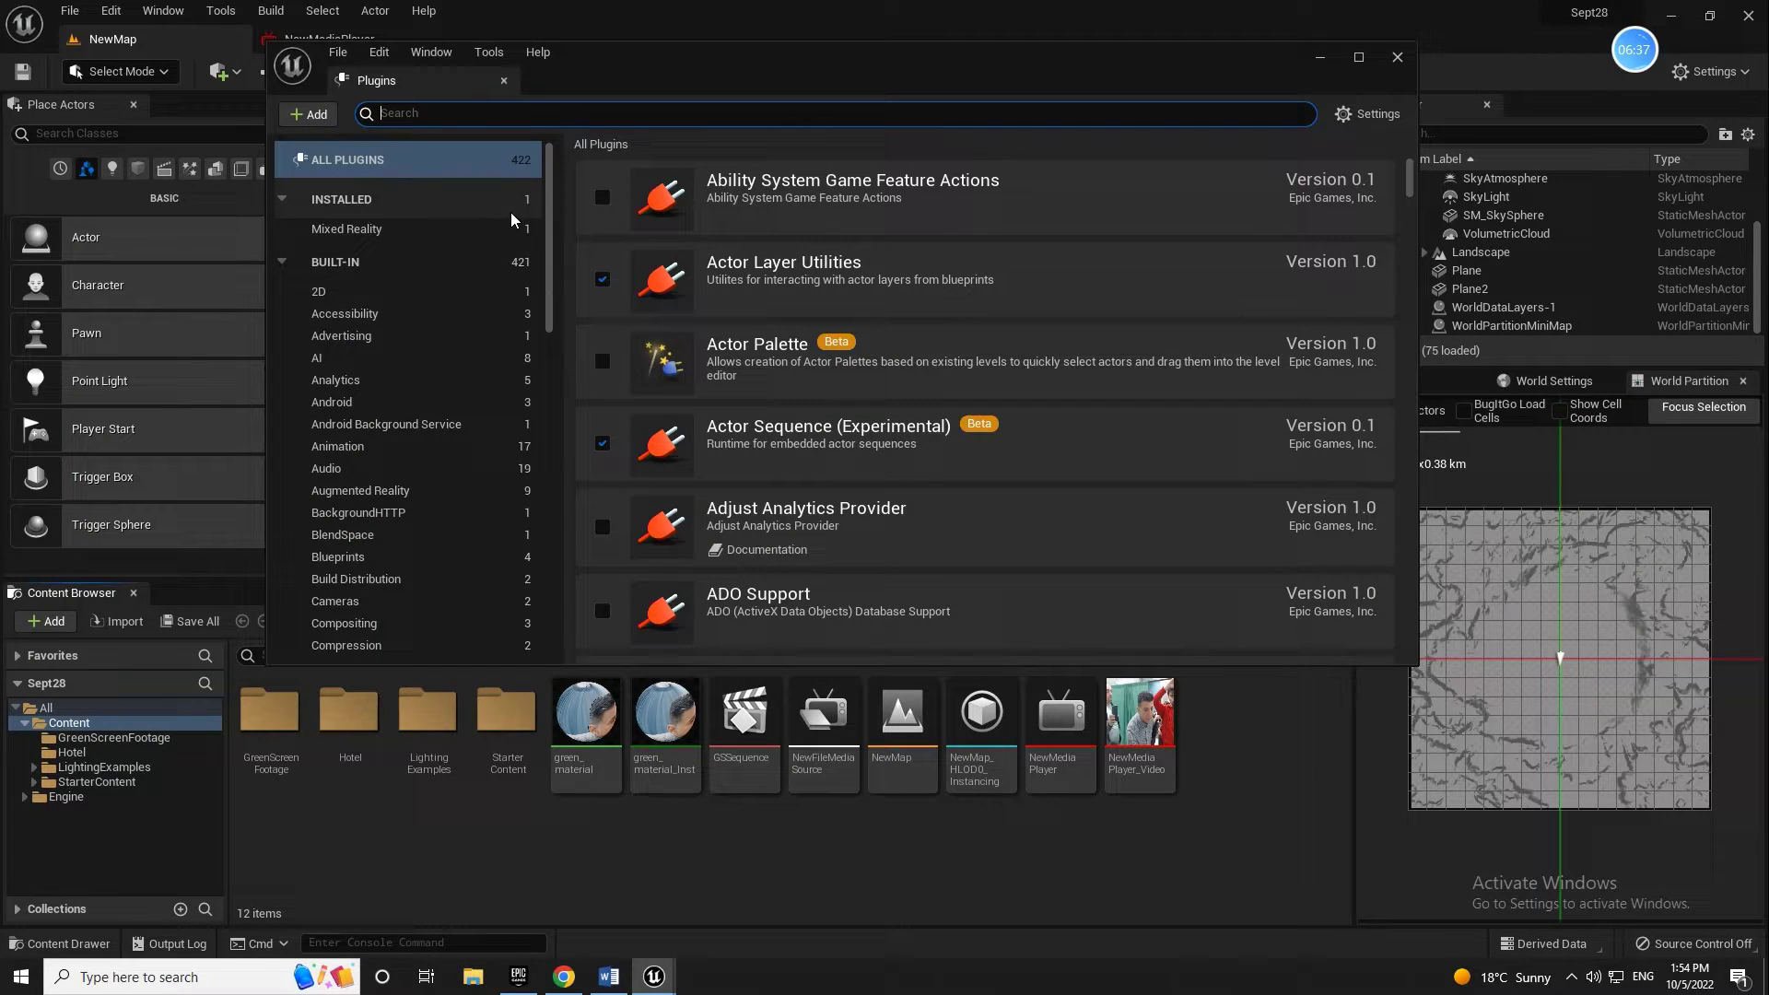
type("com")
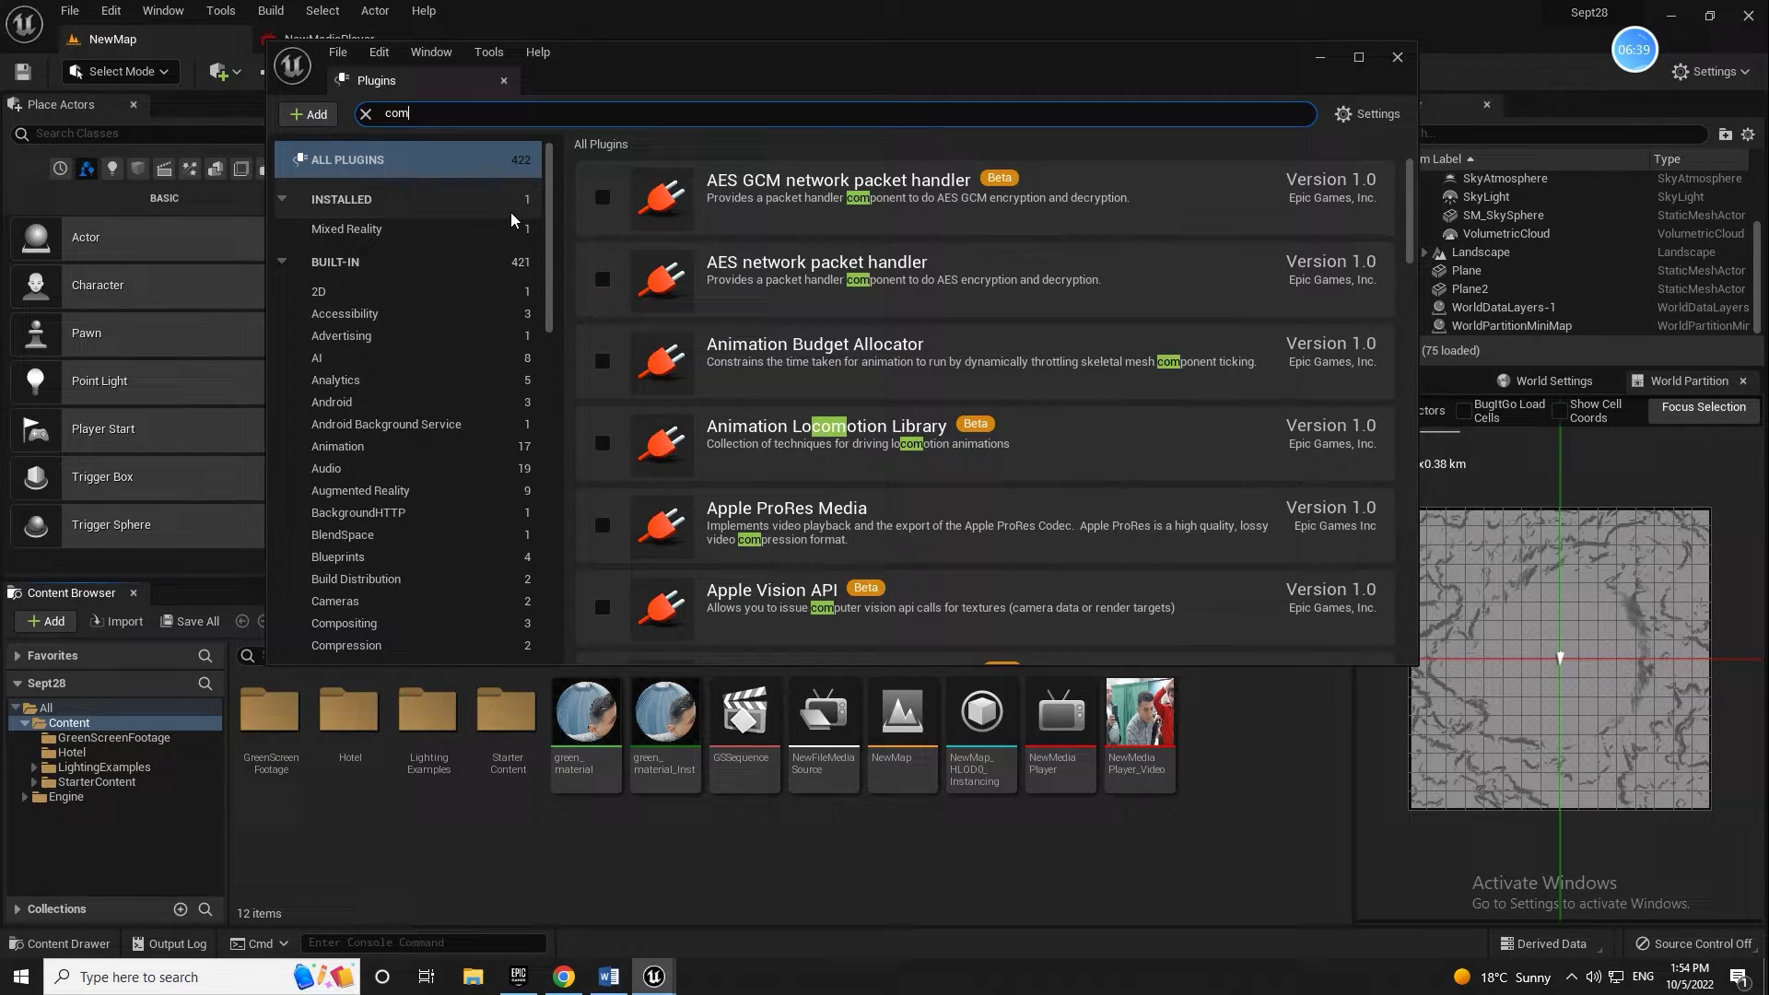
type("pos")
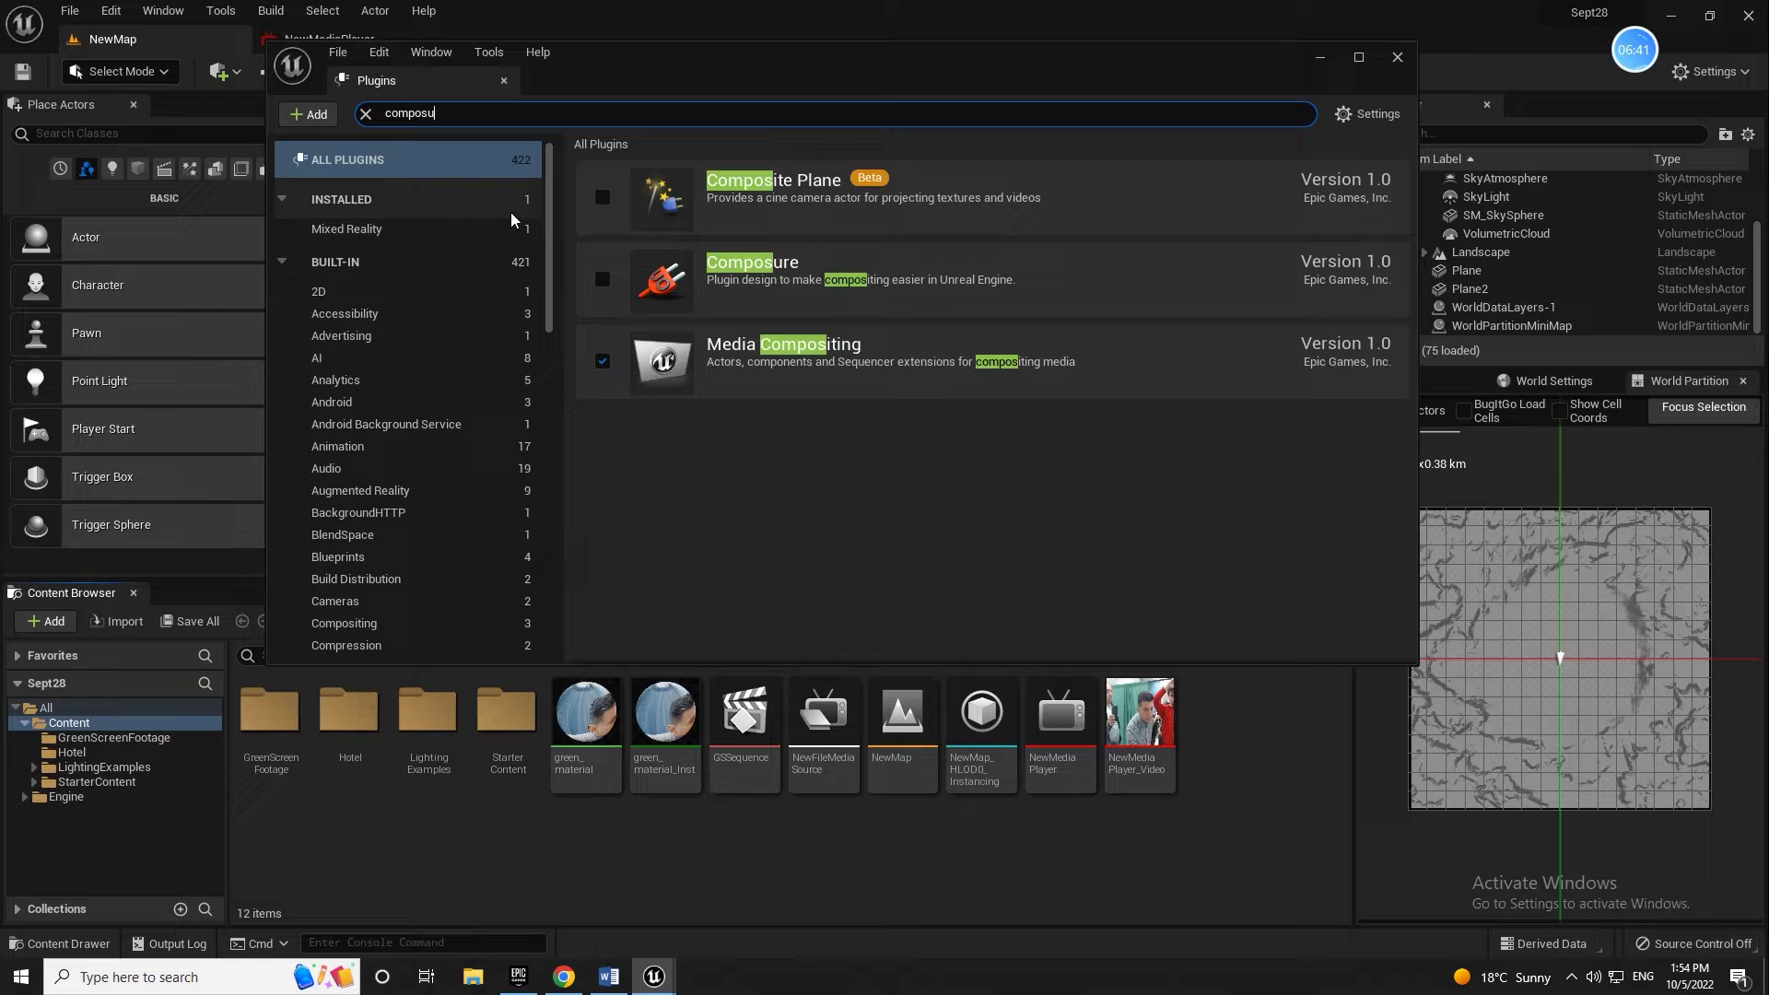
type("u")
Step: Enable the Composure plugin in the Plugins list
left_click(601, 198)
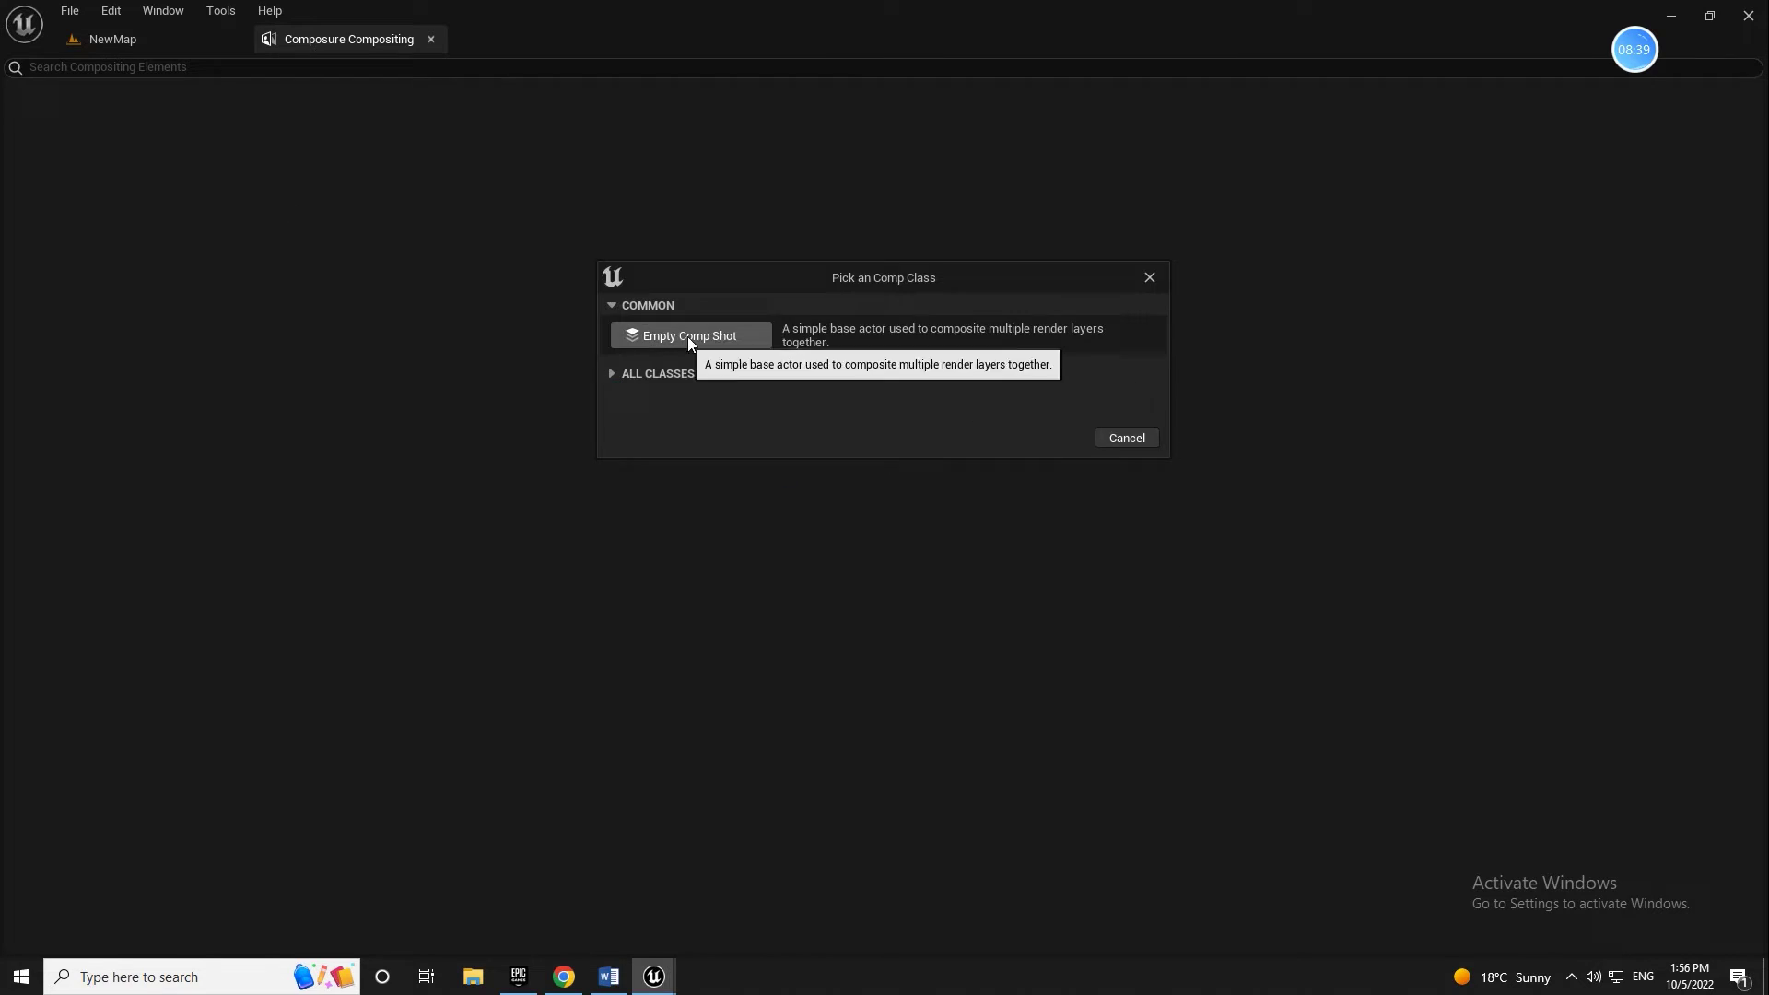
Step: Create empty comp shot CompositingDemo_comp and add a Media Plate layer element, media_plate1
left_click(687, 337)
type("CompositingD_comp")
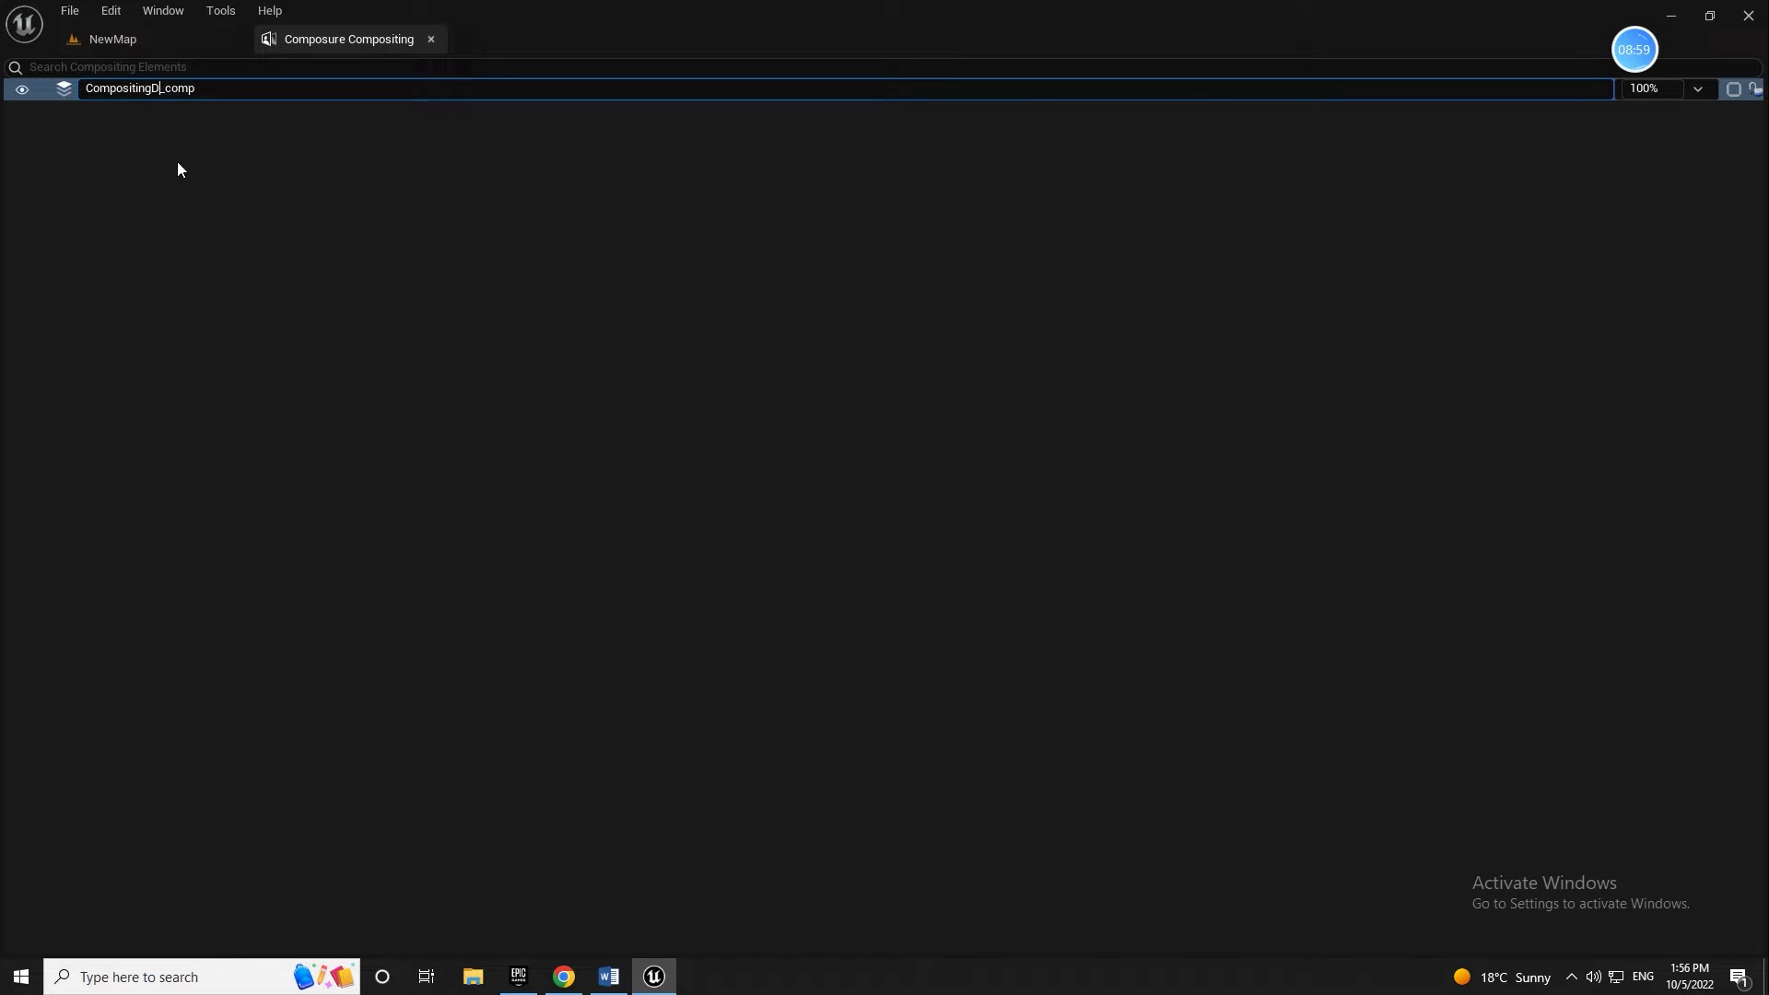
type("emo")
key("Return")
right_click(178, 90)
left_click(253, 163)
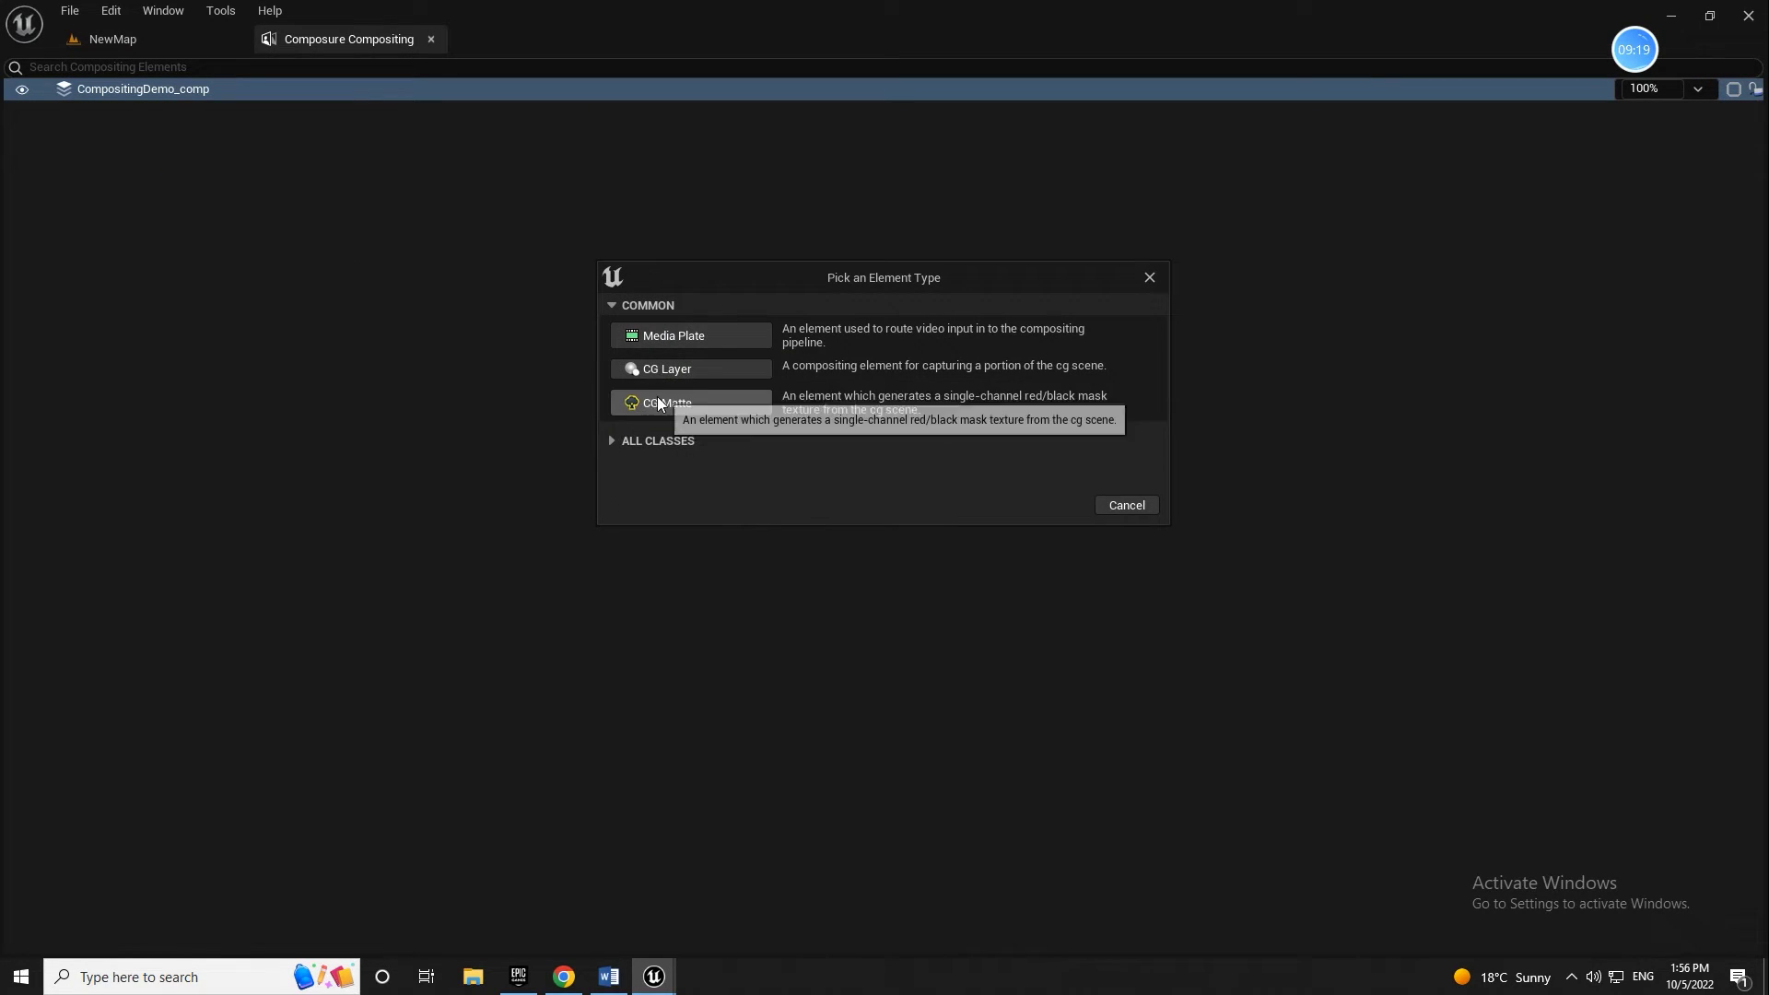
left_click(673, 337)
key("Return")
scroll(1631, 711, "down", 8)
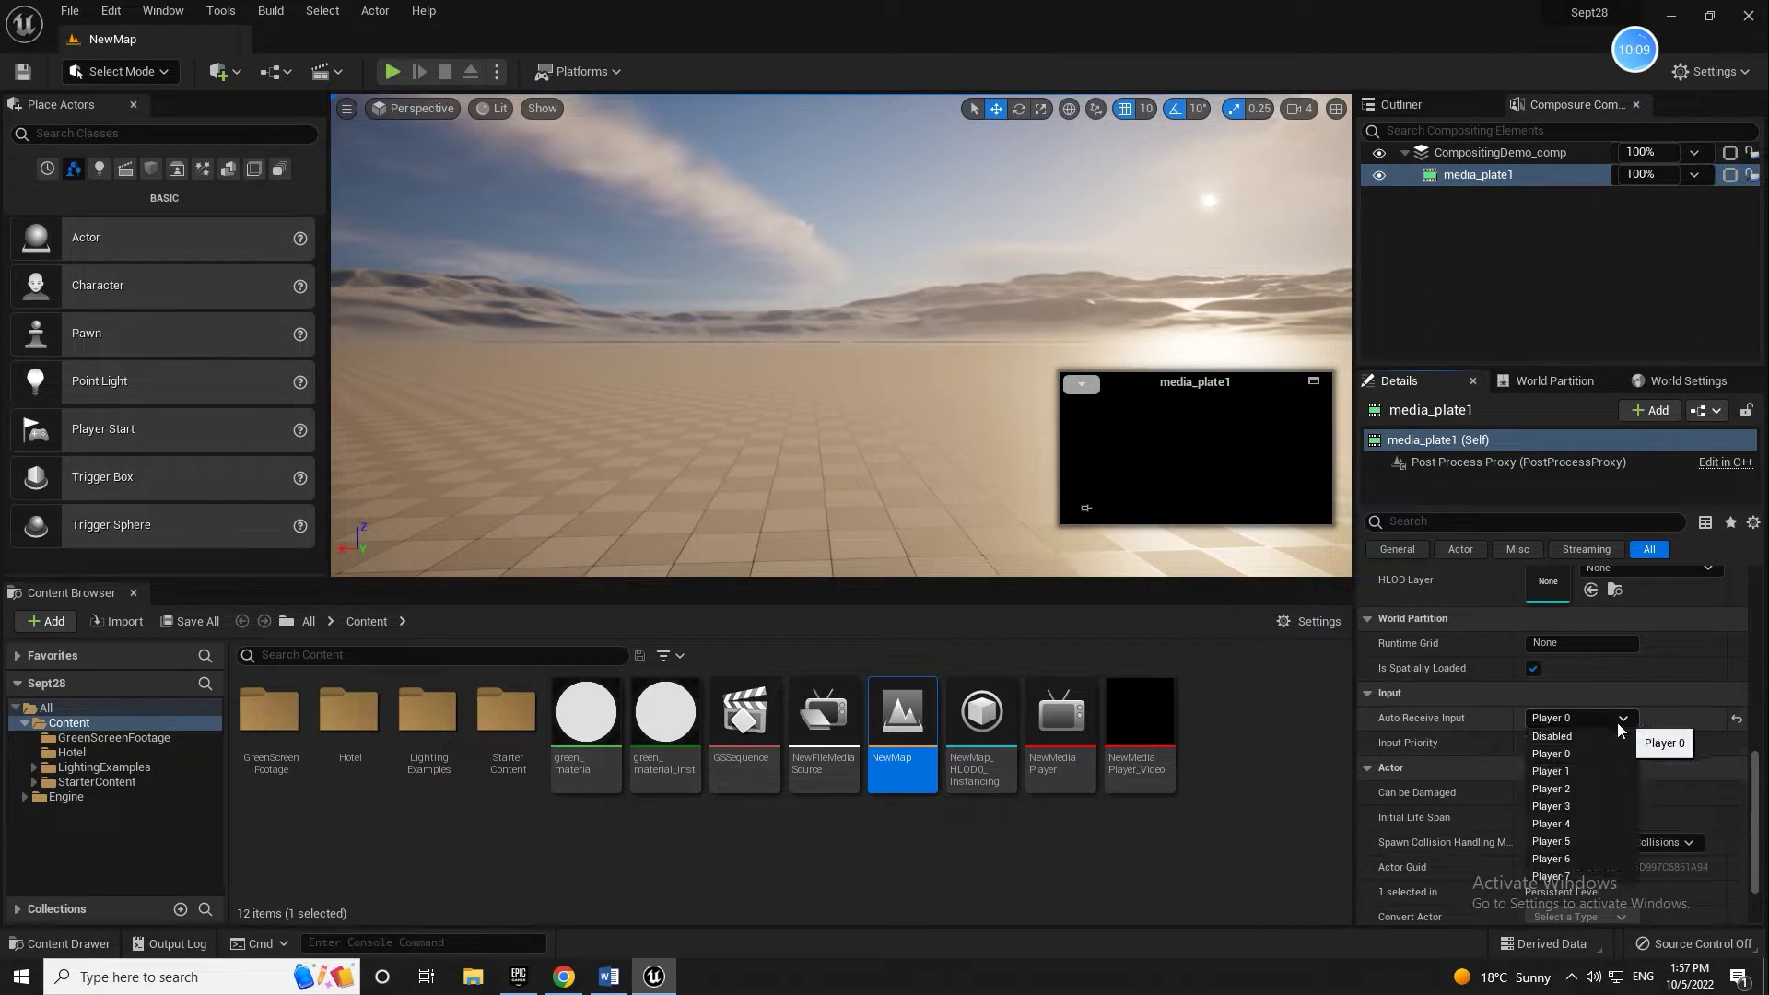
scroll(1452, 774, "up", 4)
scroll(1450, 756, "up", 4)
Step: Add OutputPass_0 to media_plate1's Outputs and view its Actor and Streaming properties
left_click(1646, 754)
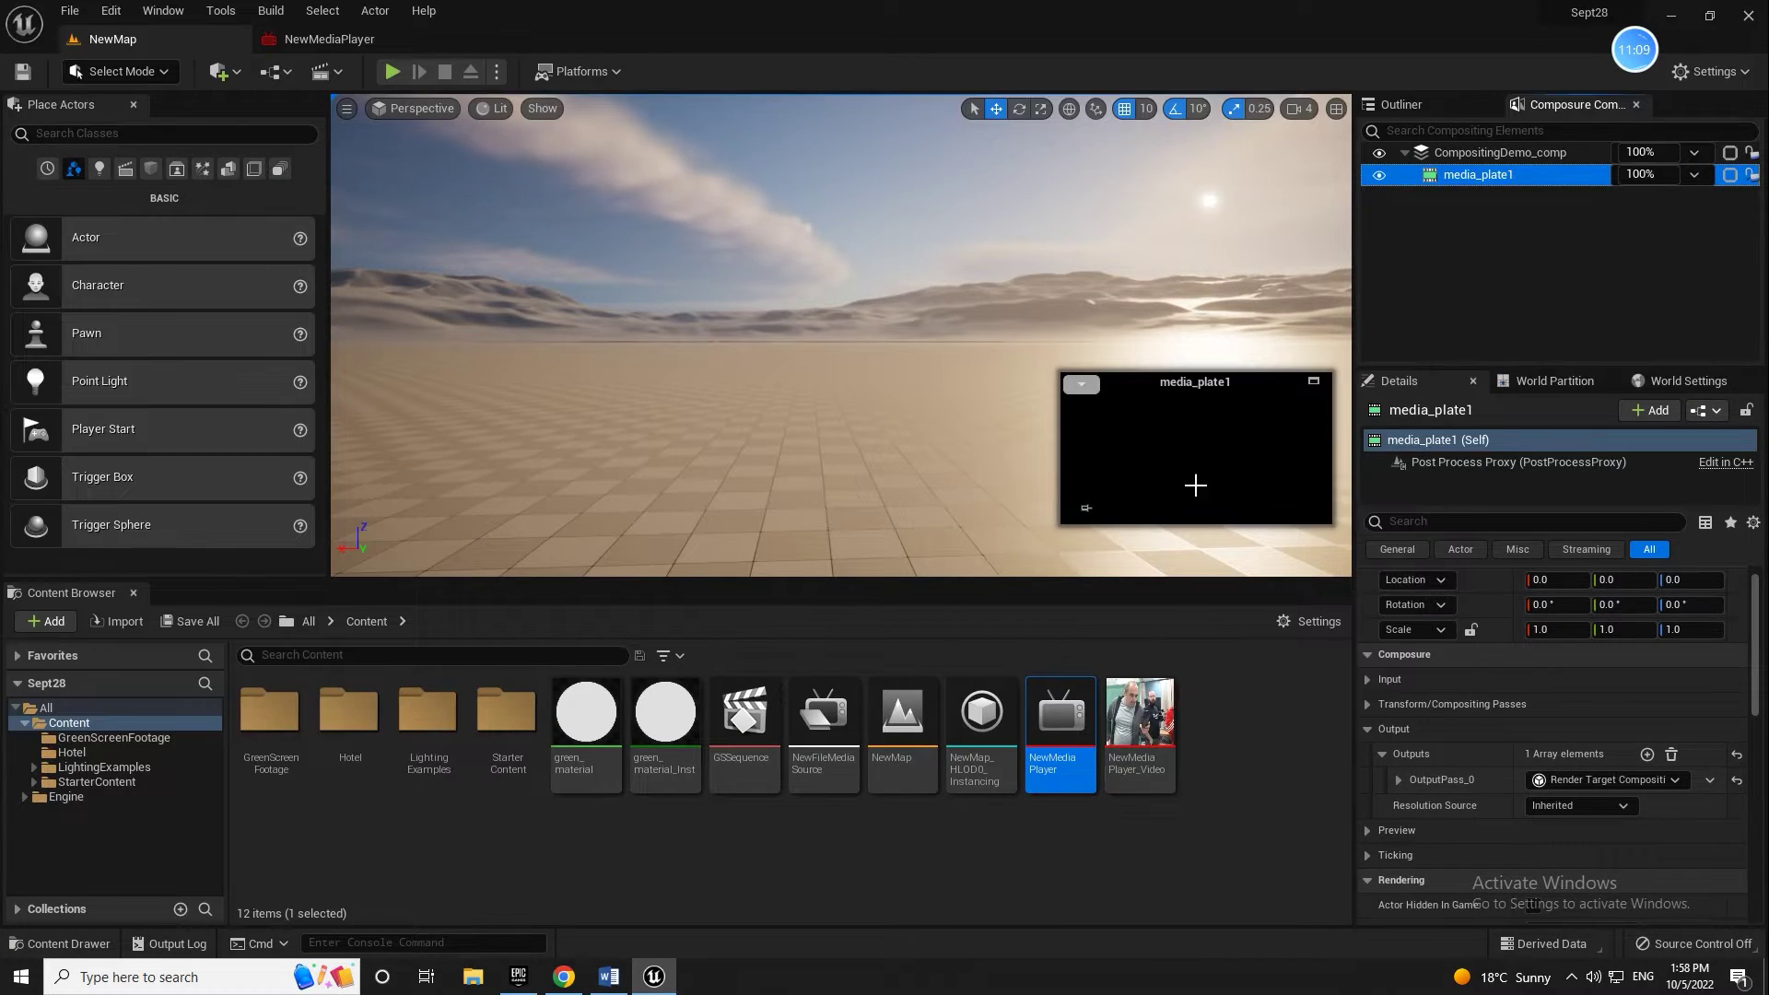
scroll(1495, 805, "down", 5)
scroll(1495, 805, "down", 3)
left_click(1460, 550)
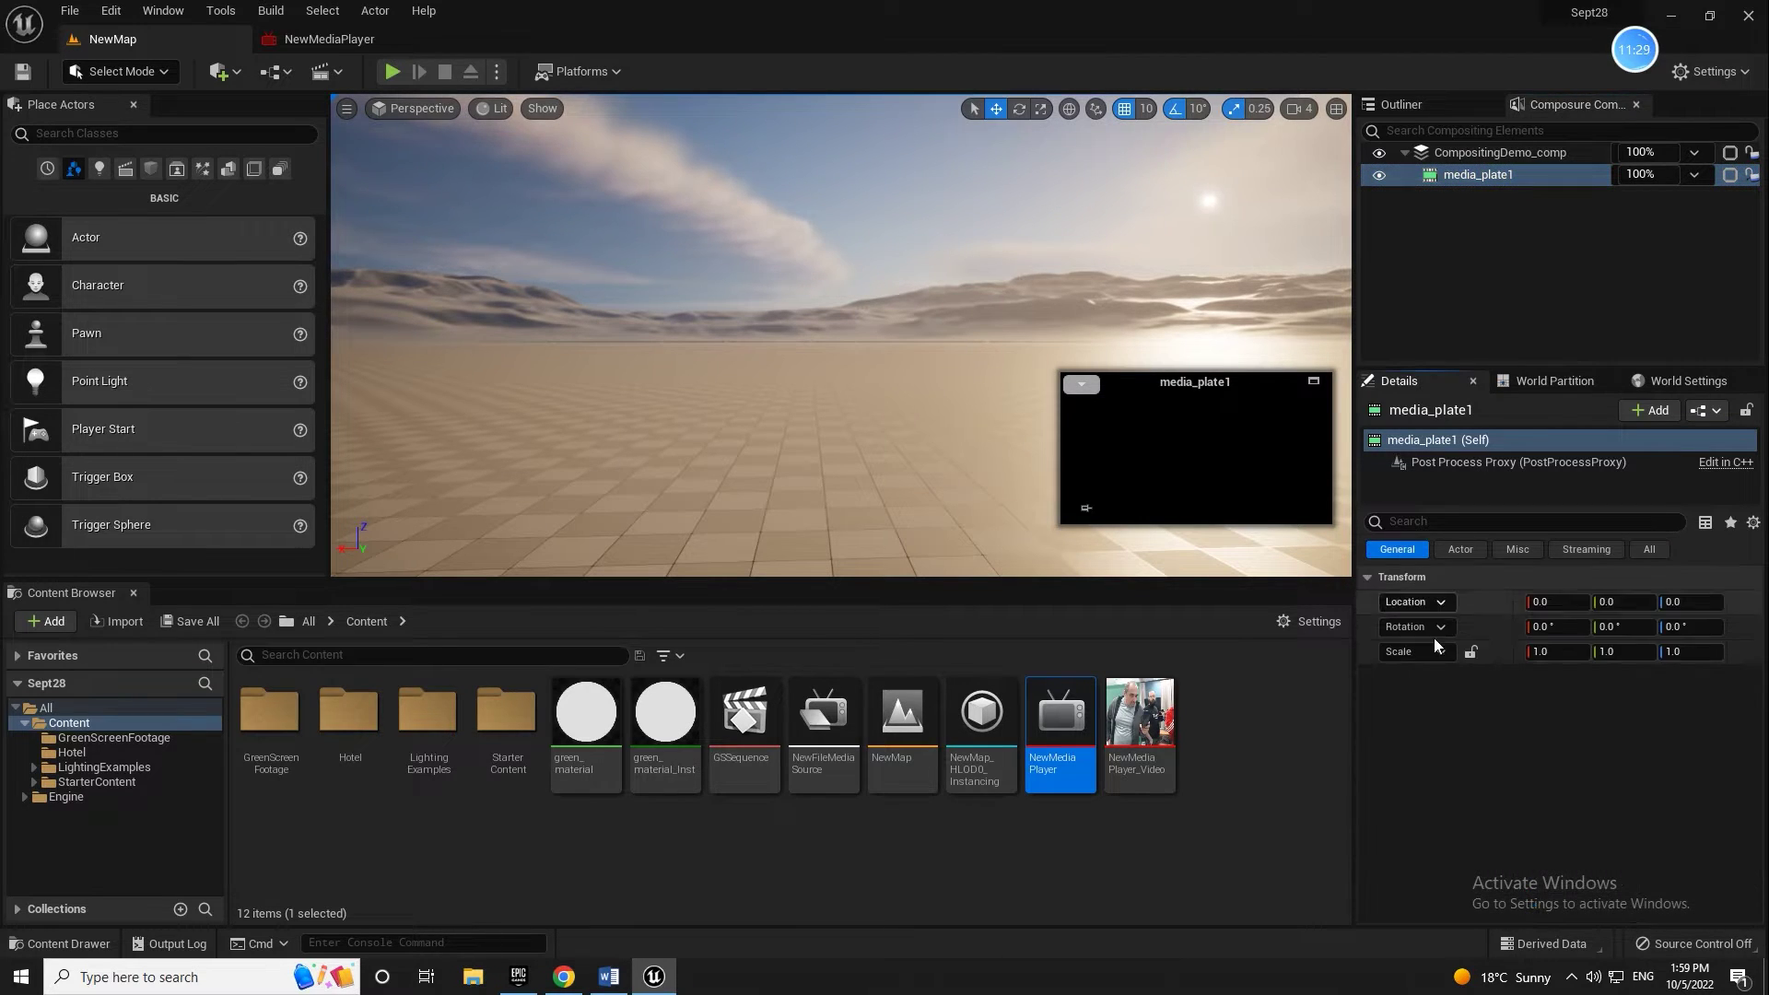
left_click(1594, 549)
Step: Inspect the HLOD layer and data layer properties, then view the General and All property lists
left_click(1622, 630)
left_click(1622, 628)
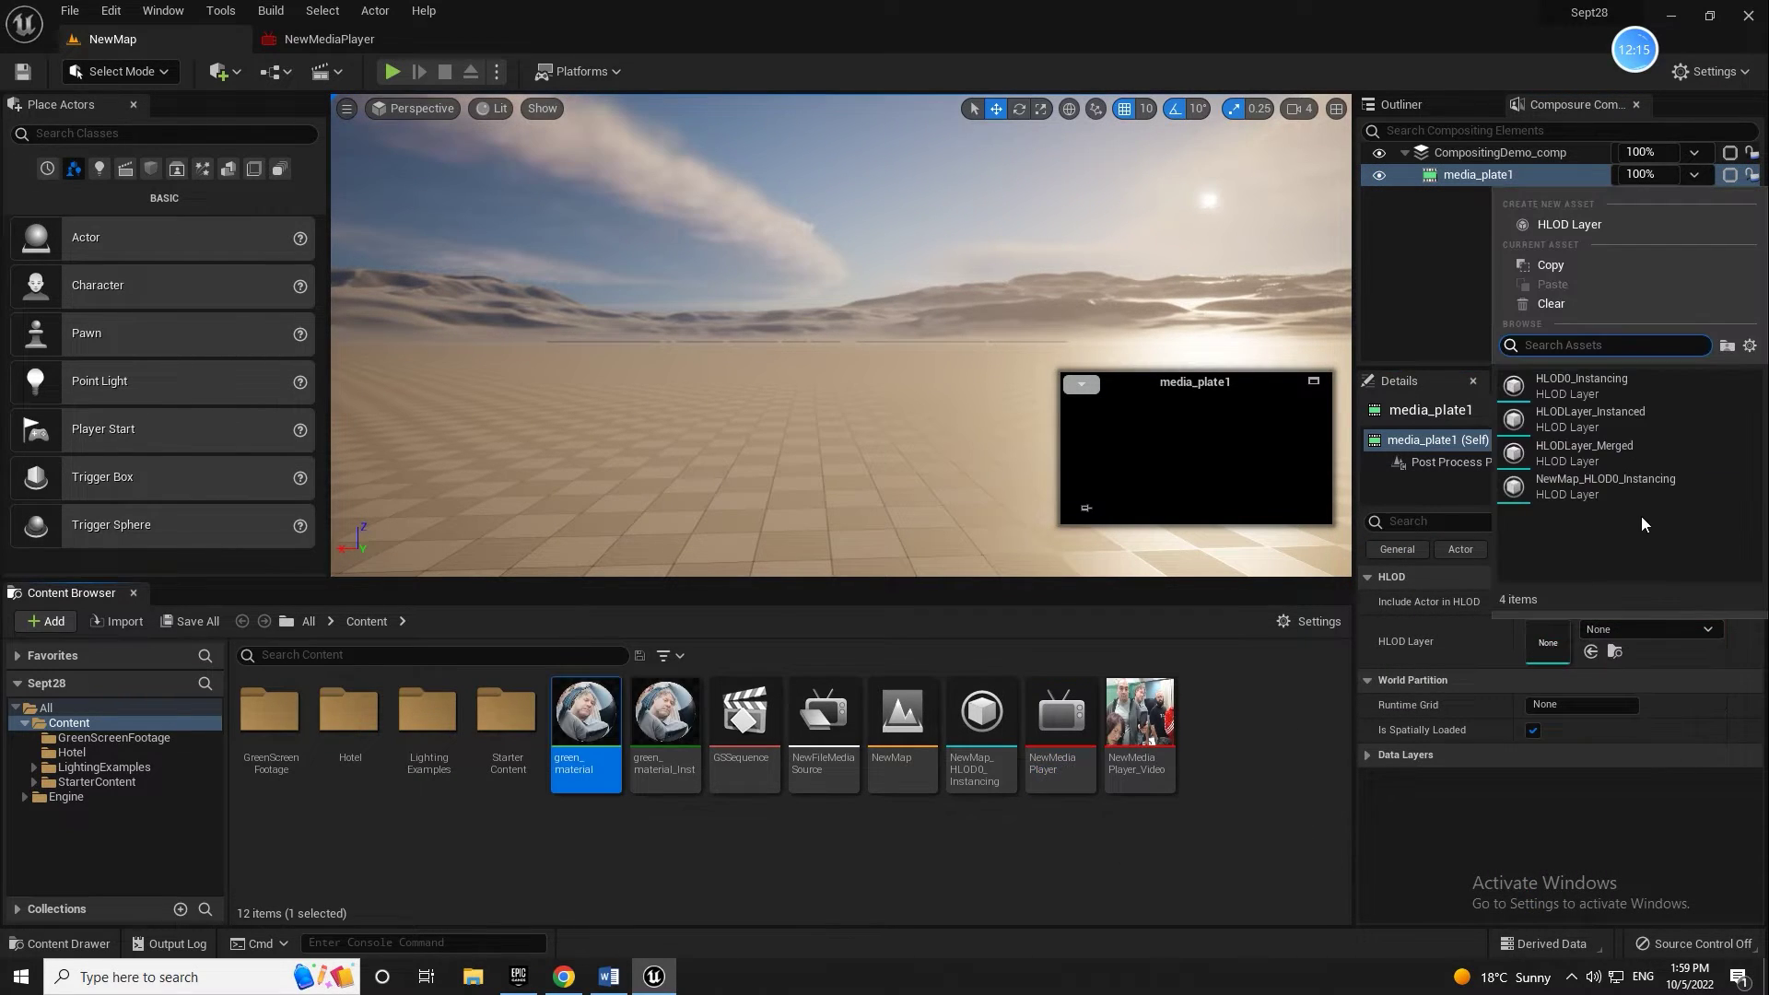
left_click(1444, 767)
left_click(1368, 576)
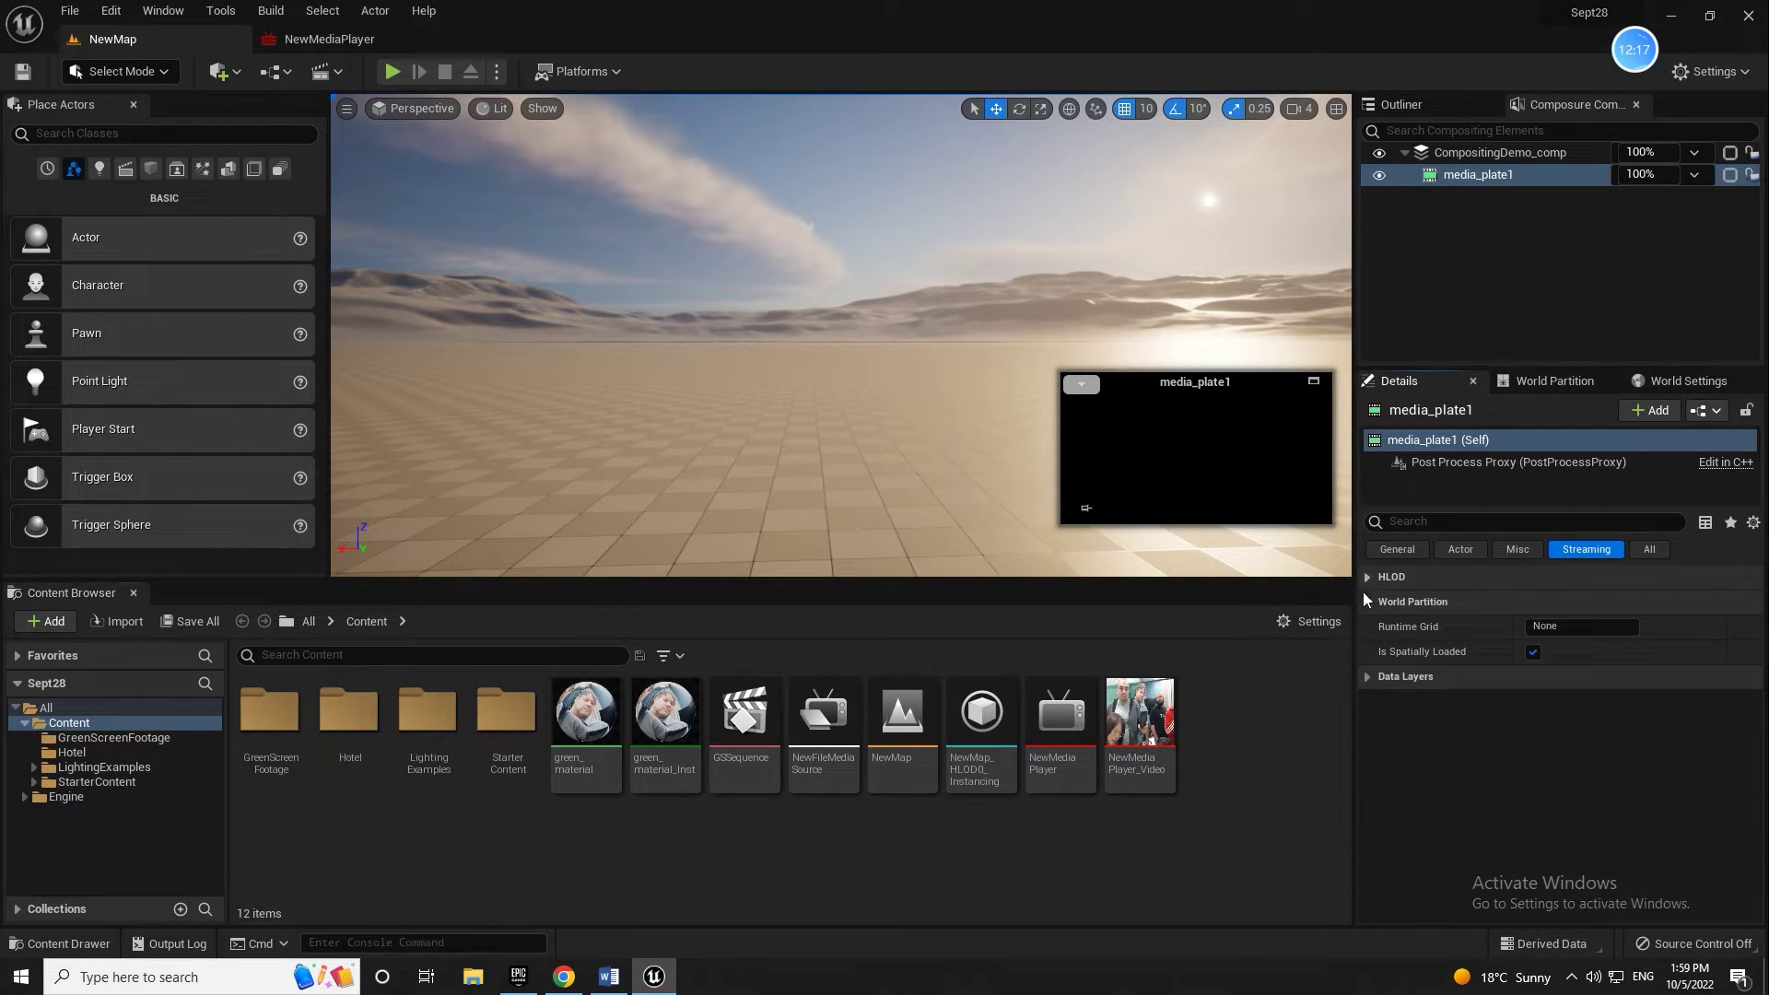
left_click(1364, 675)
left_click(1398, 550)
left_click(1650, 549)
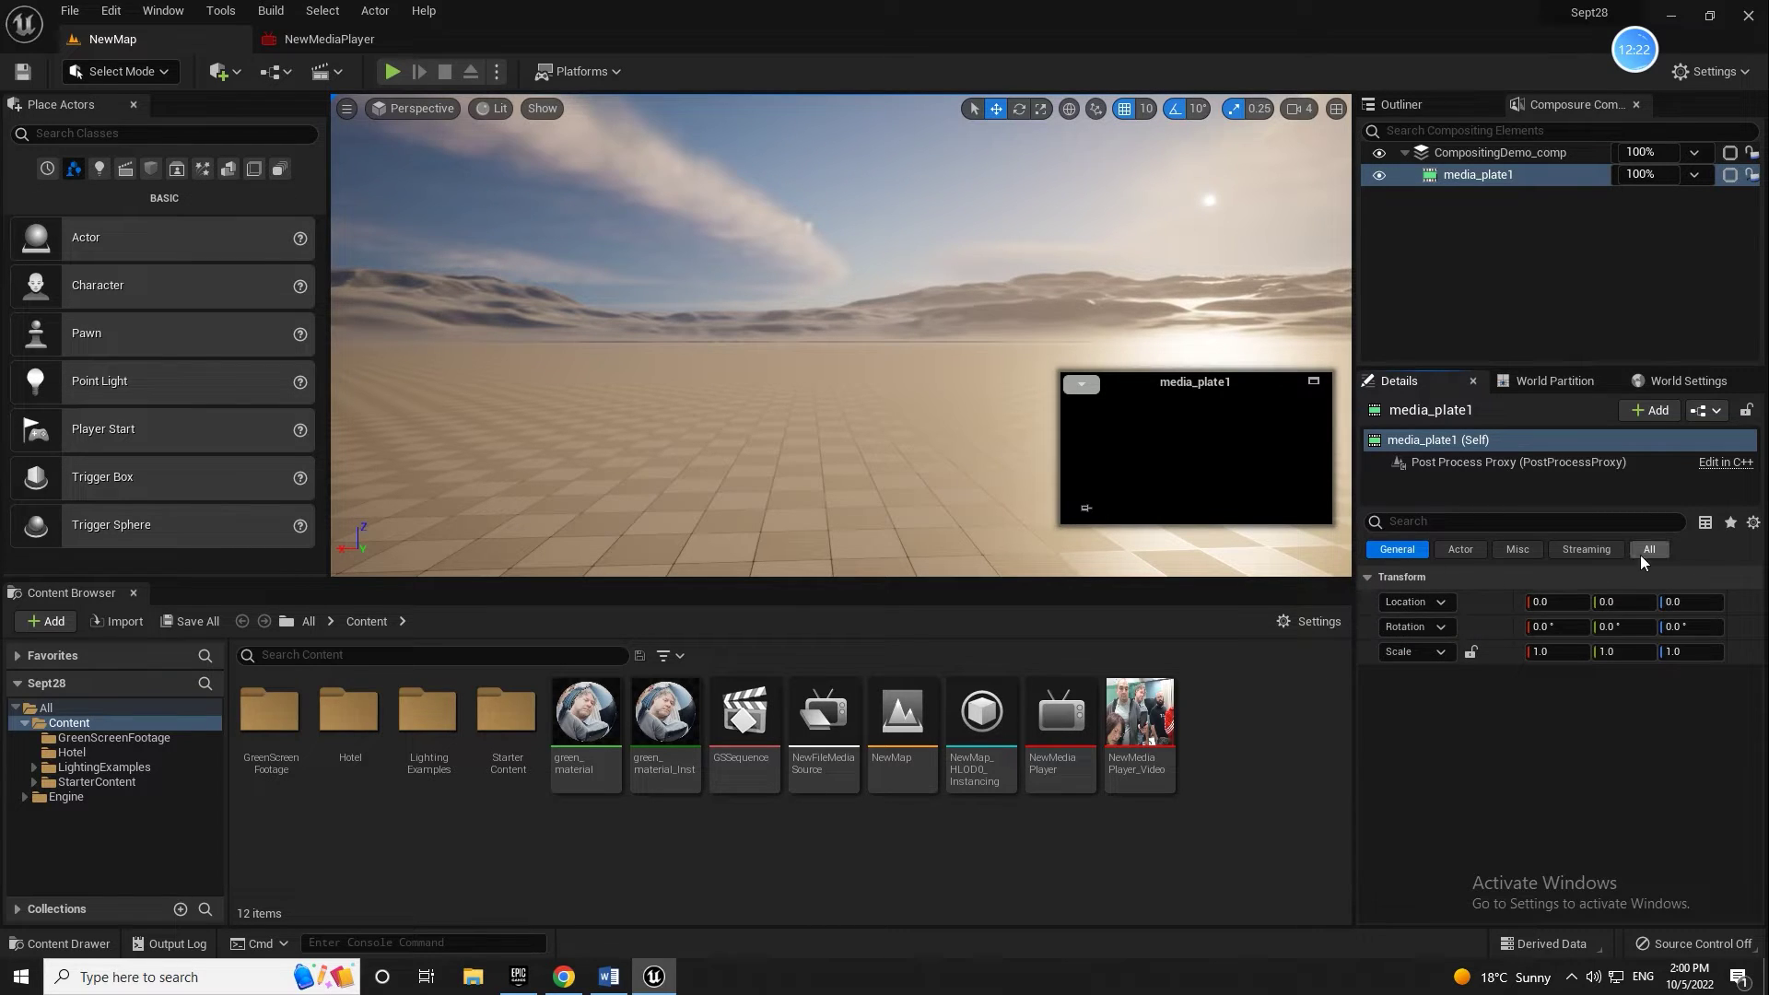
left_click_drag(1756, 637, 1754, 907)
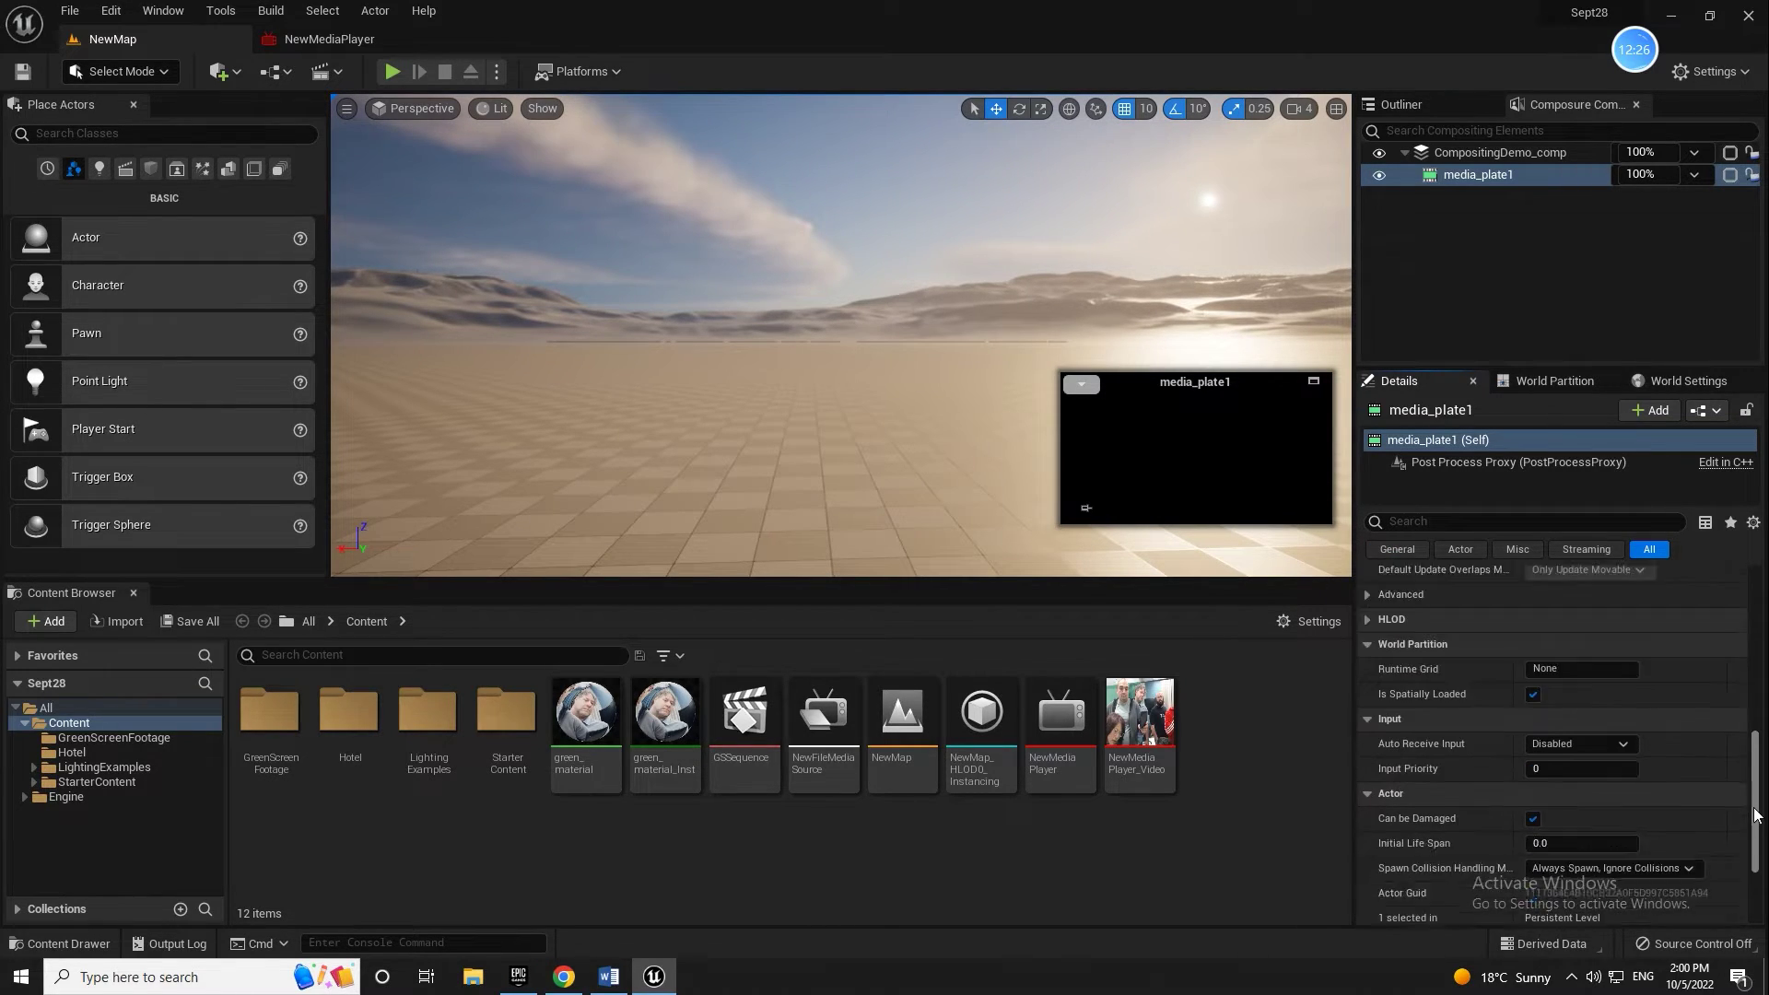
scroll(1535, 786, "up", 3)
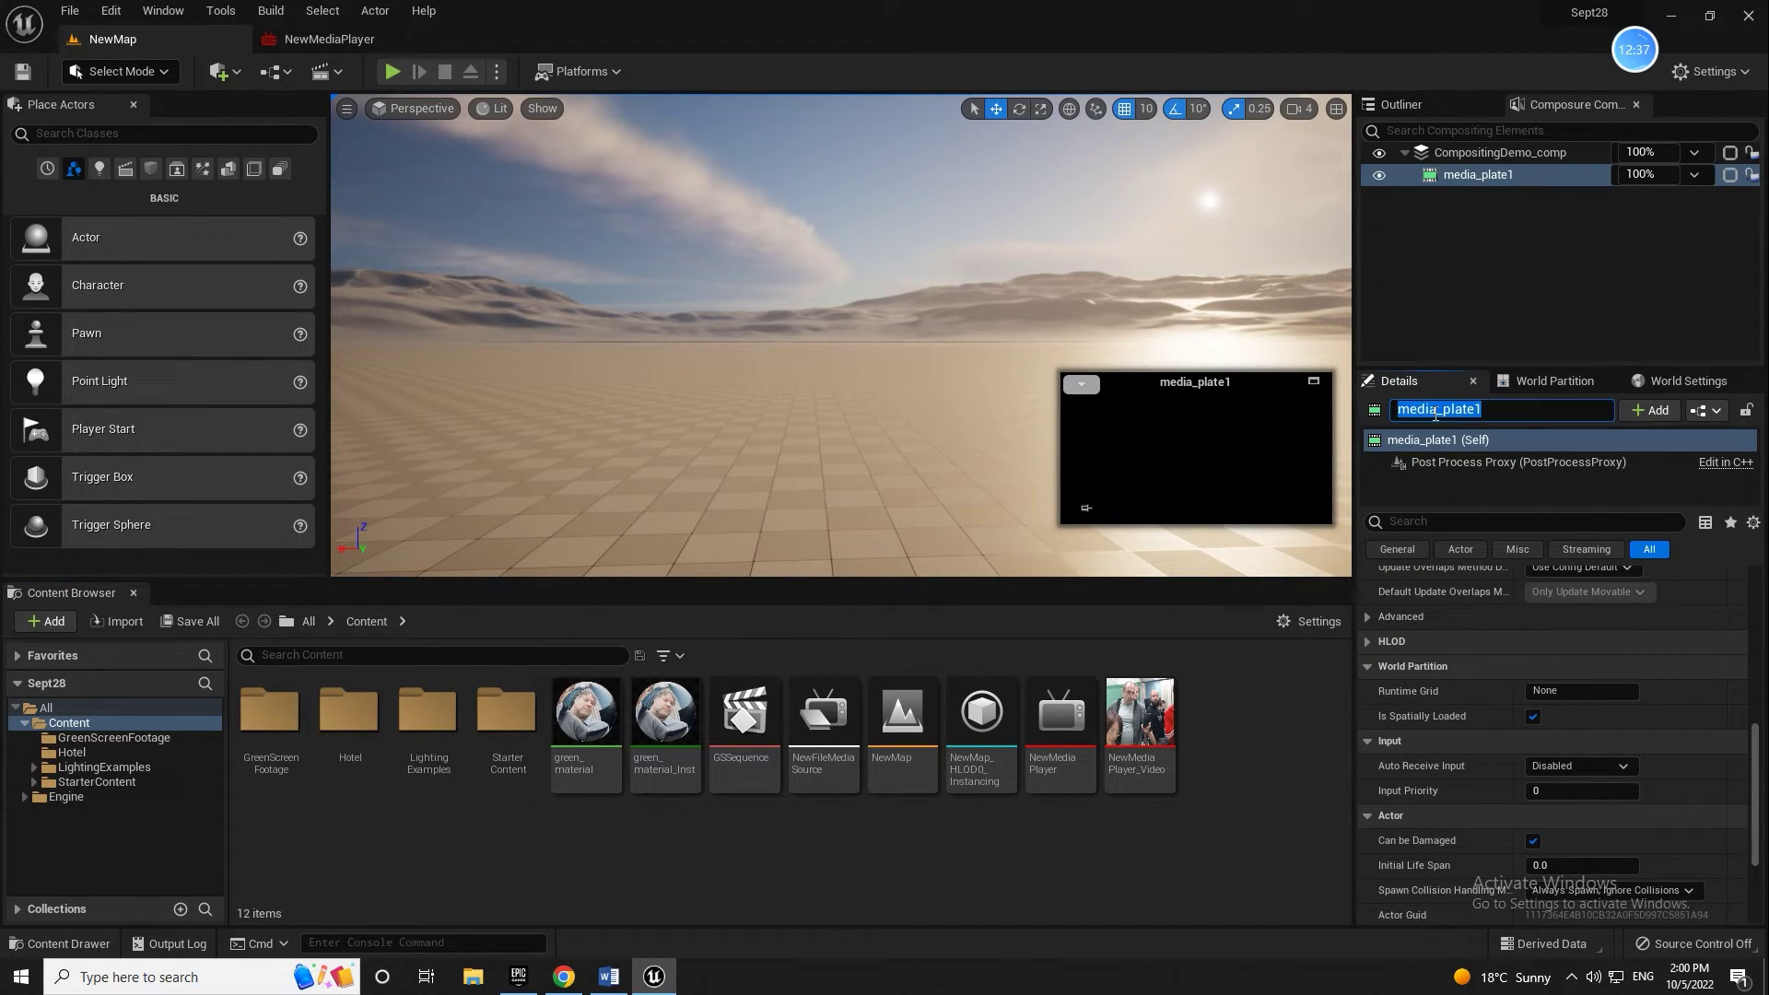
right_click(1434, 175)
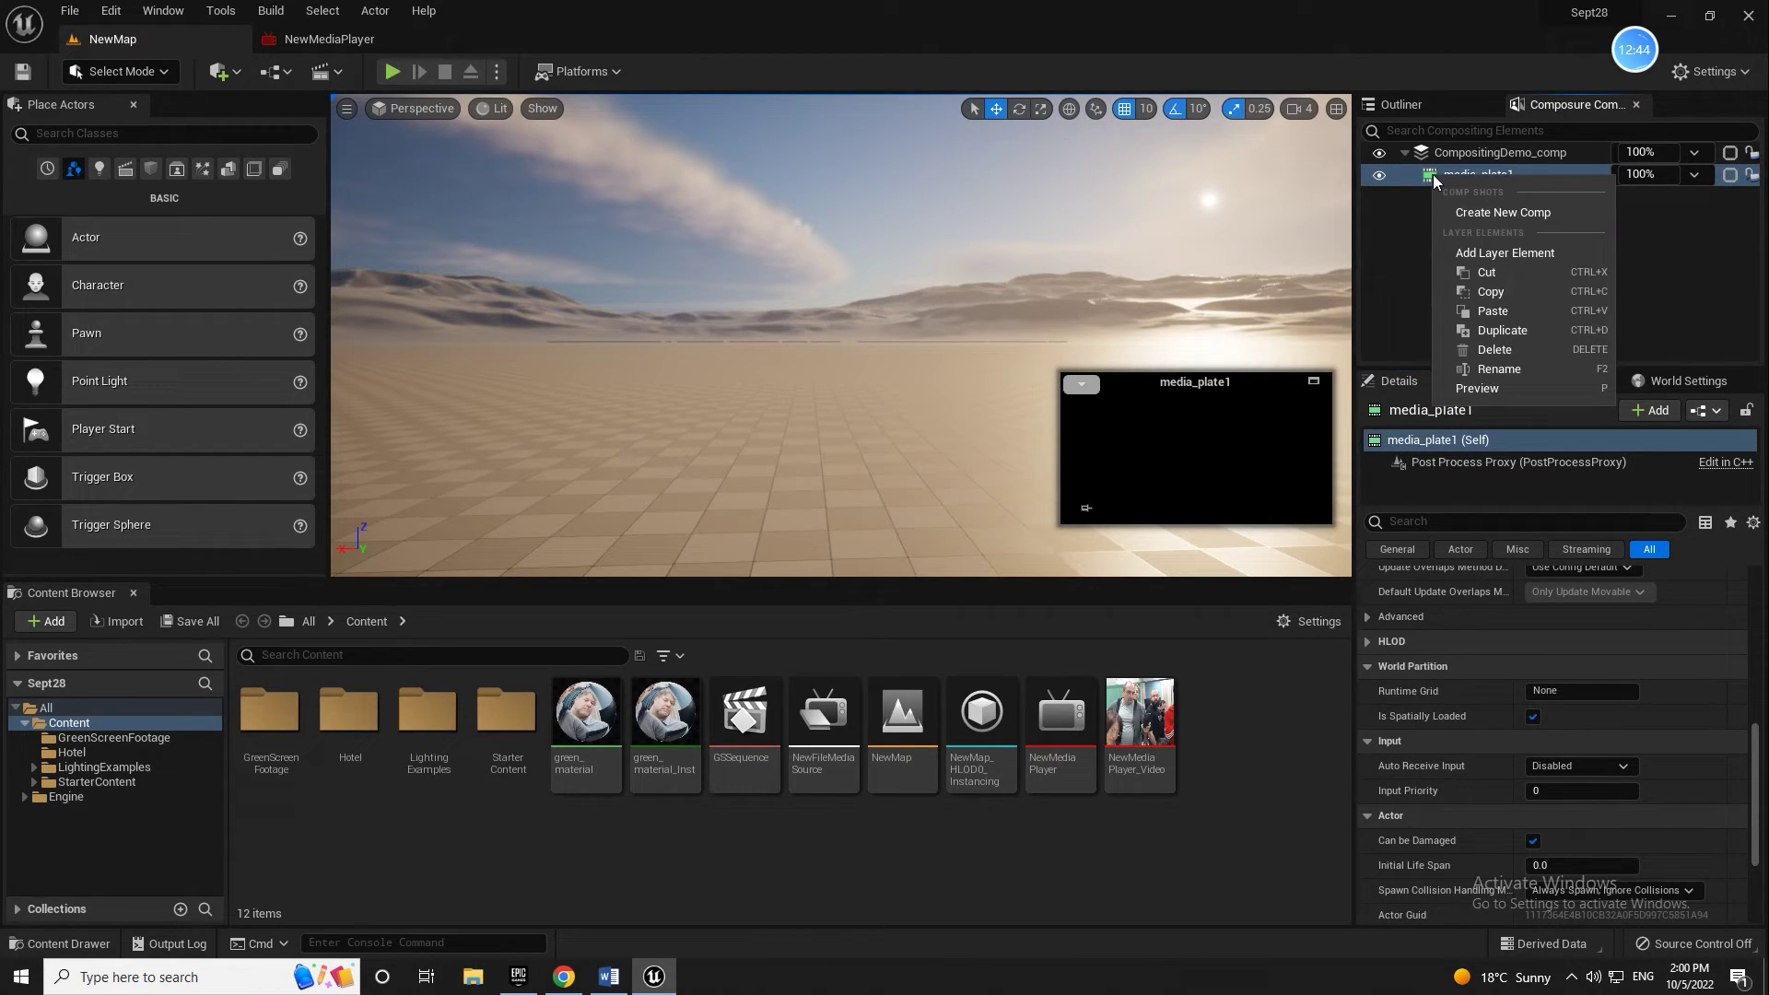
left_click(1503, 388)
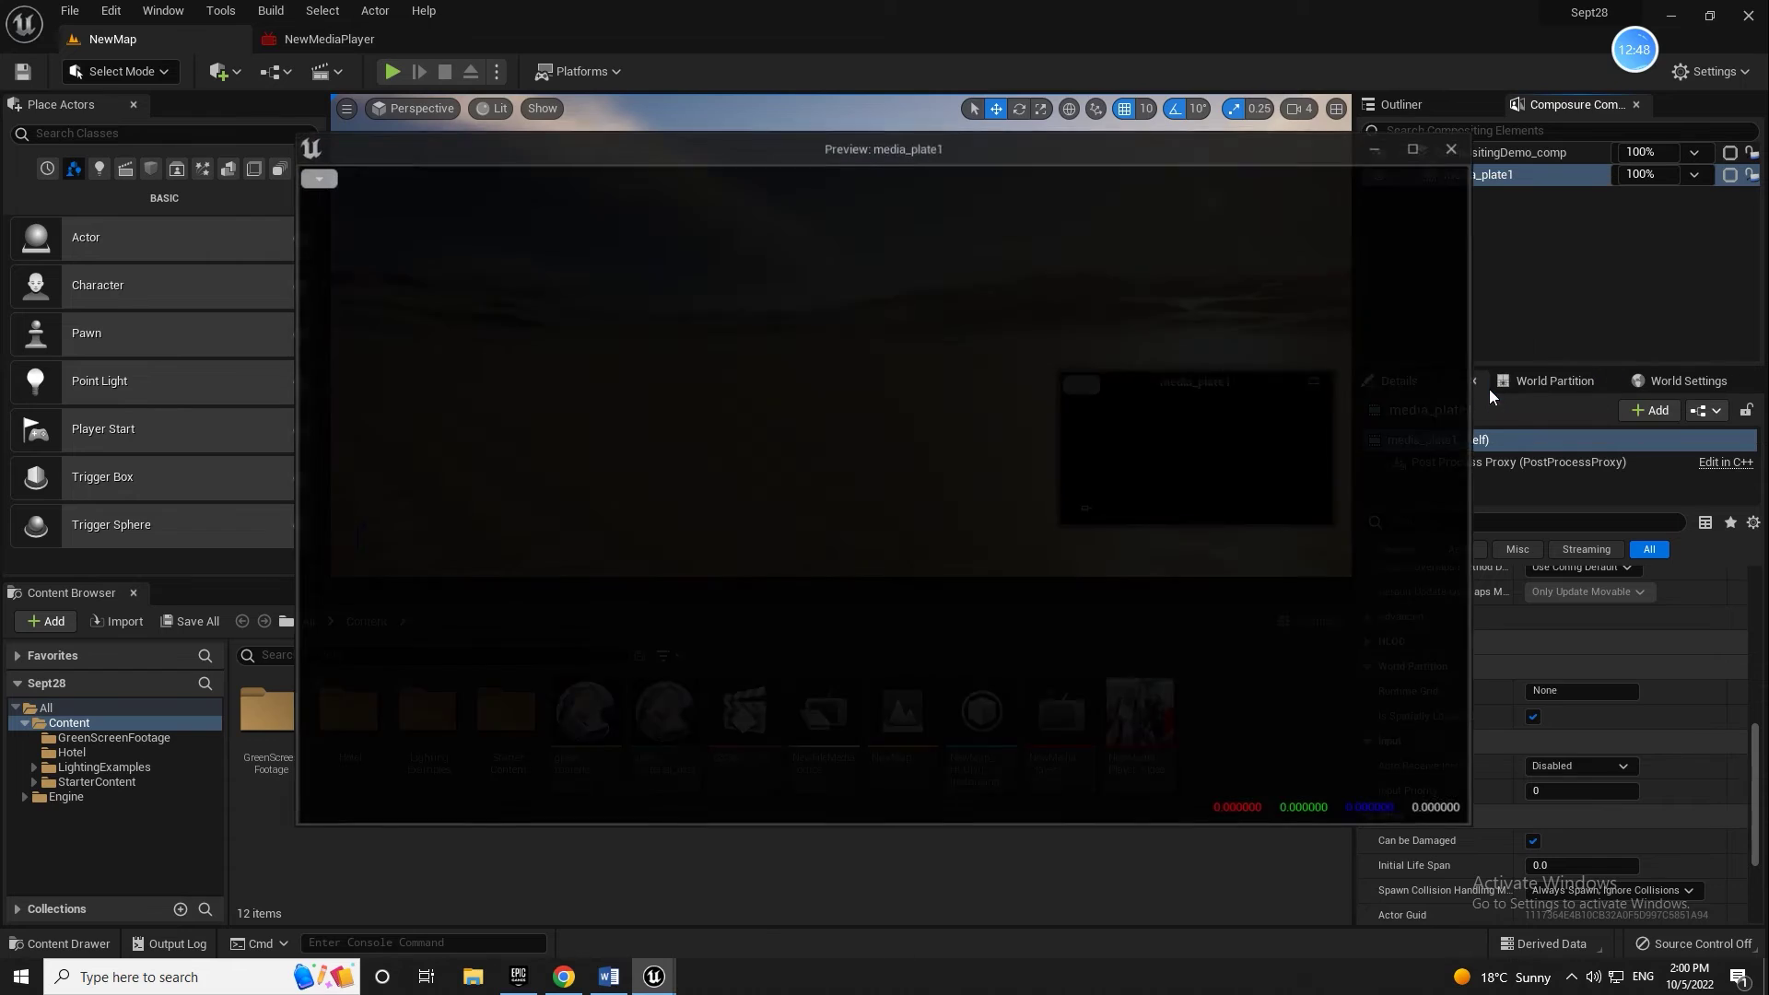
left_click_drag(707, 148, 578, 128)
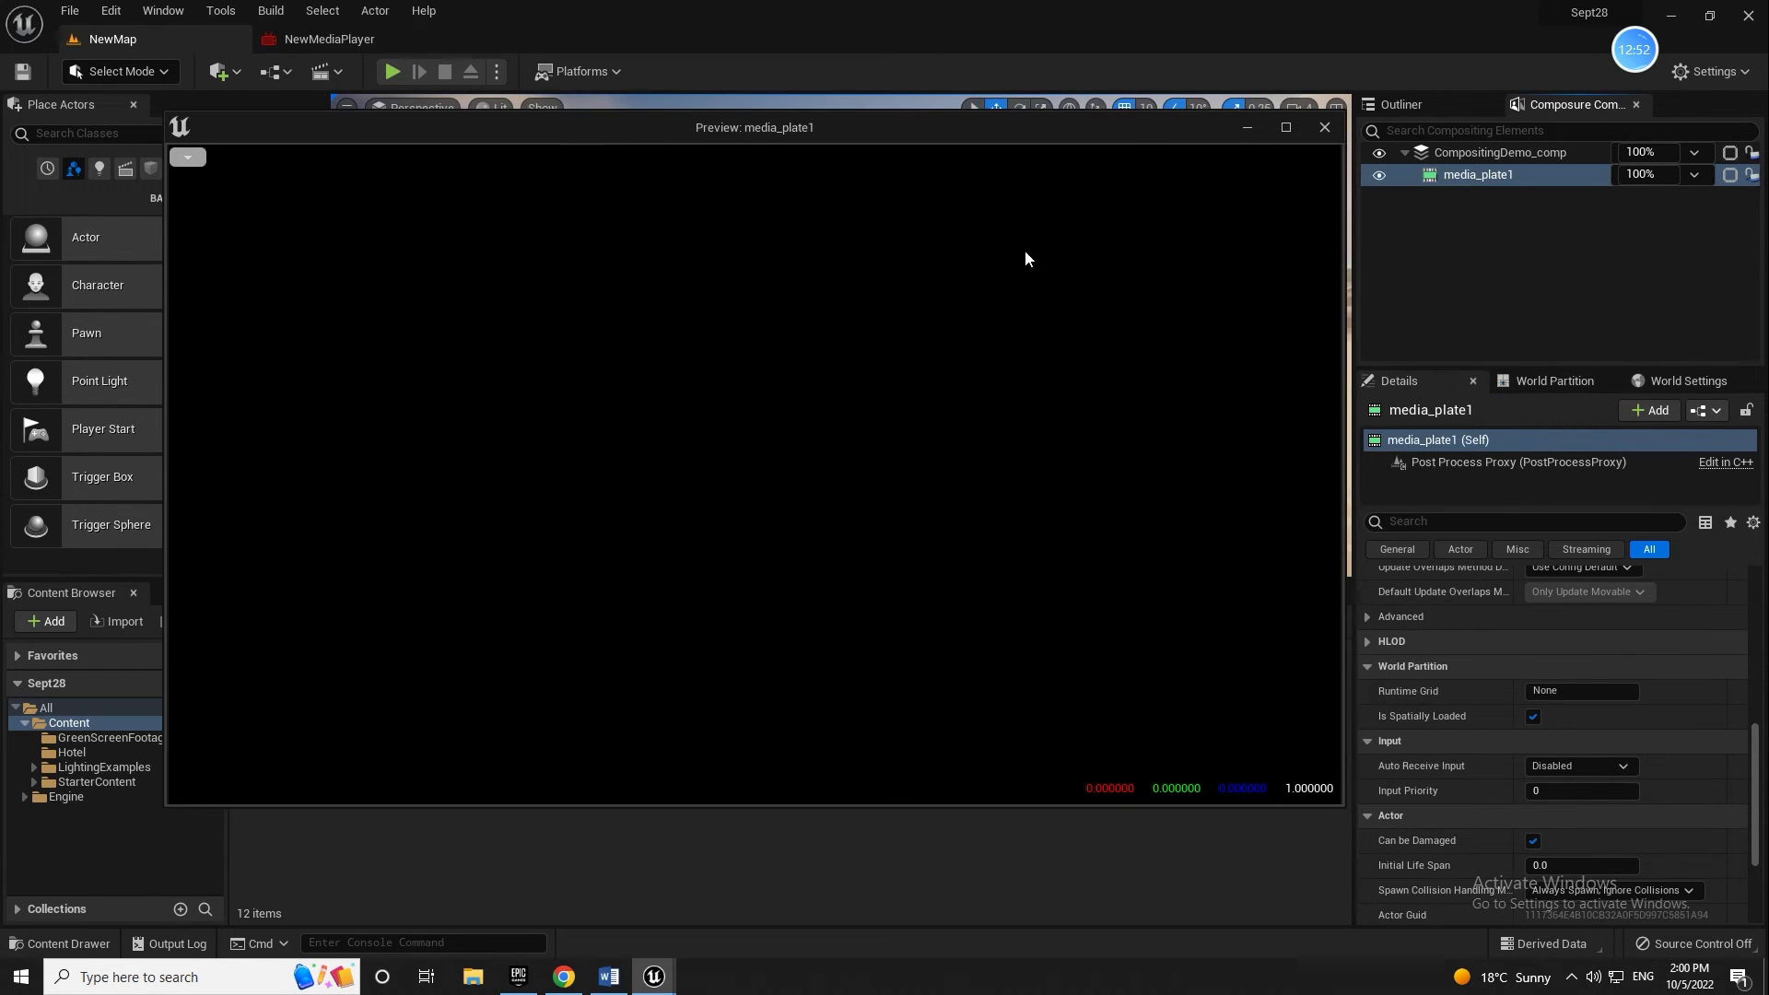
left_click(1322, 127)
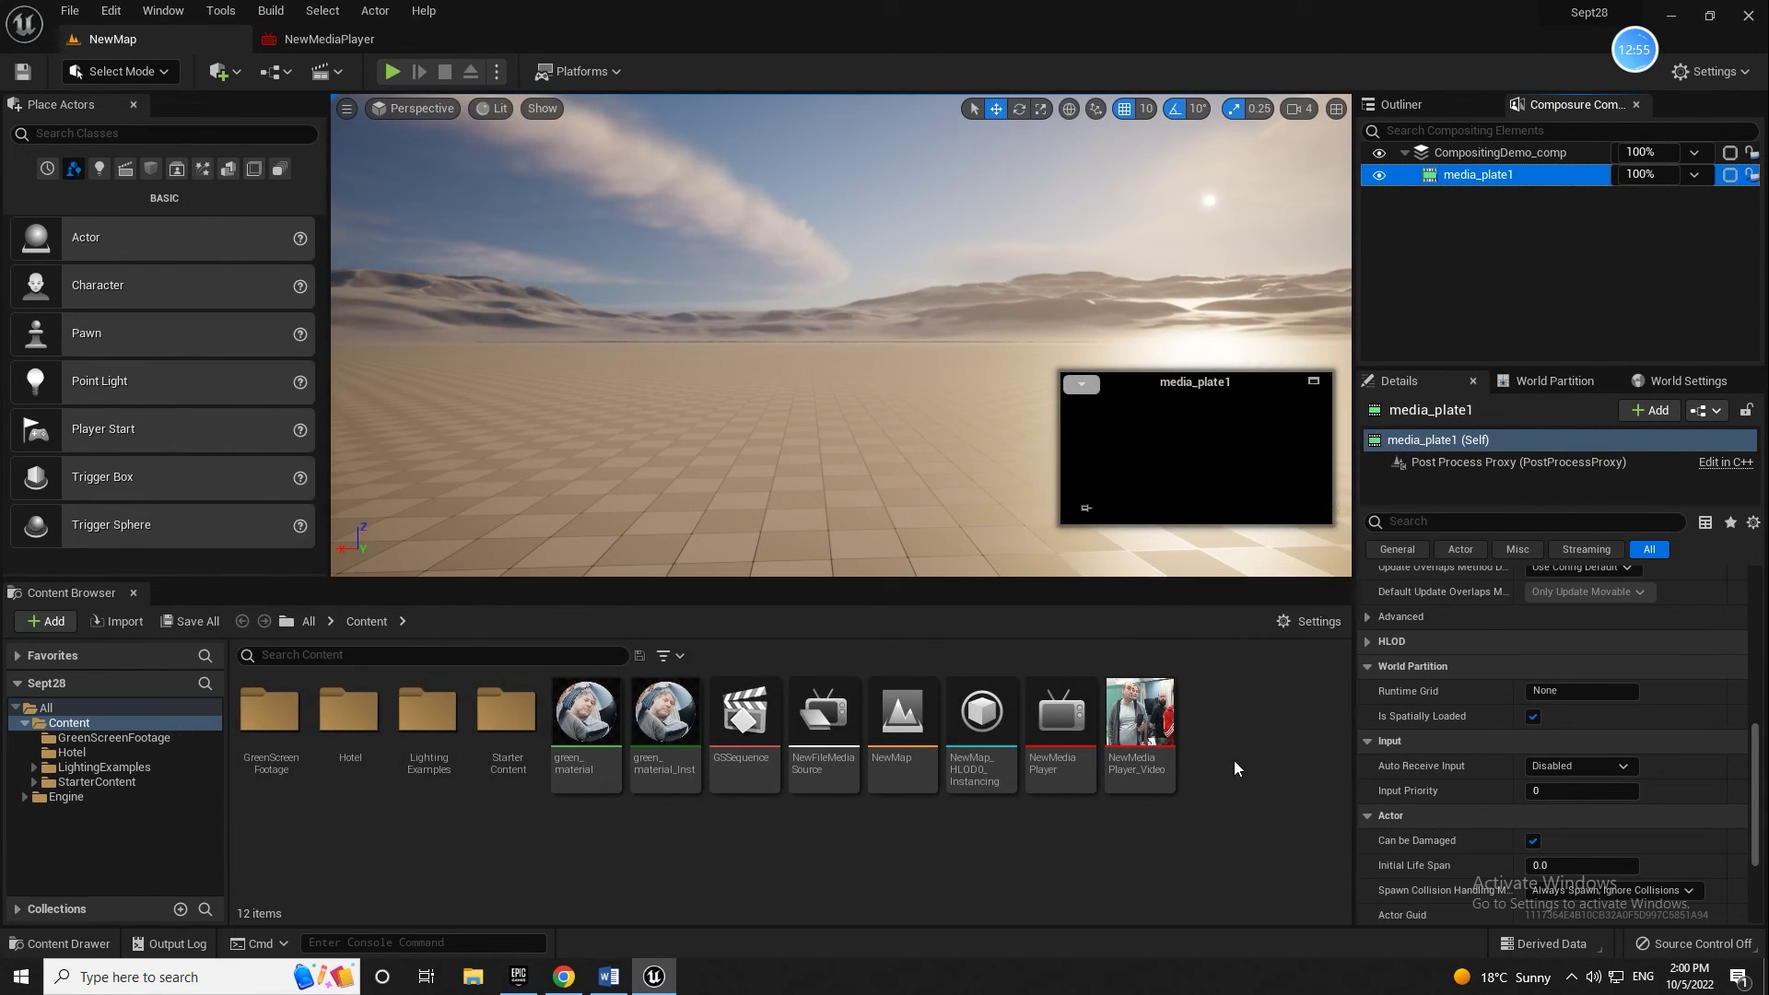